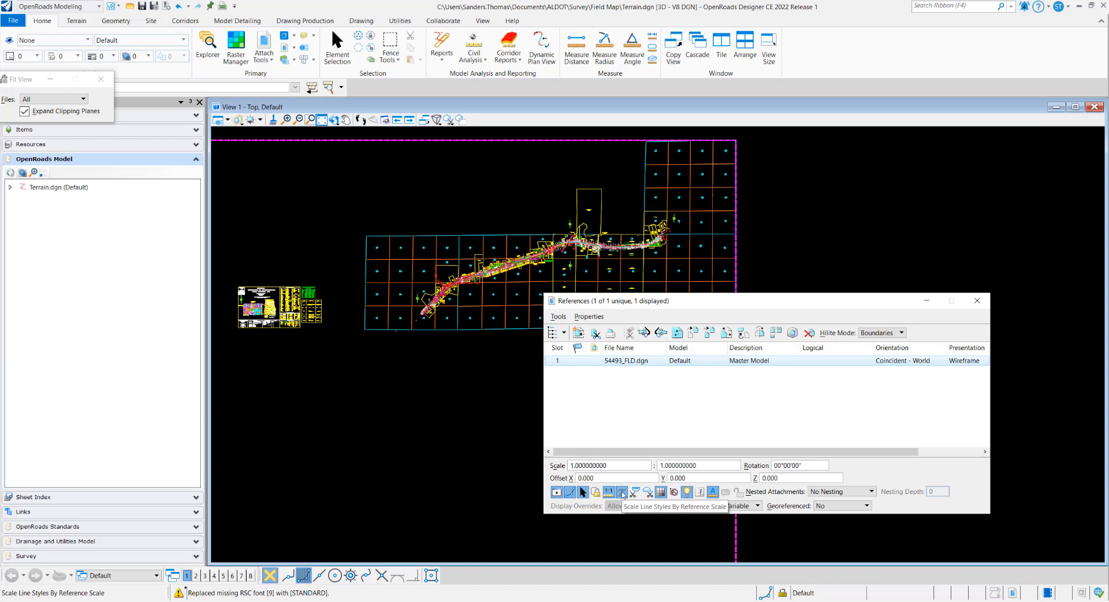
# Merge the 54493_FLD.dgn reference into the active model and compress the design file
pyautogui.rightClick(585, 362)
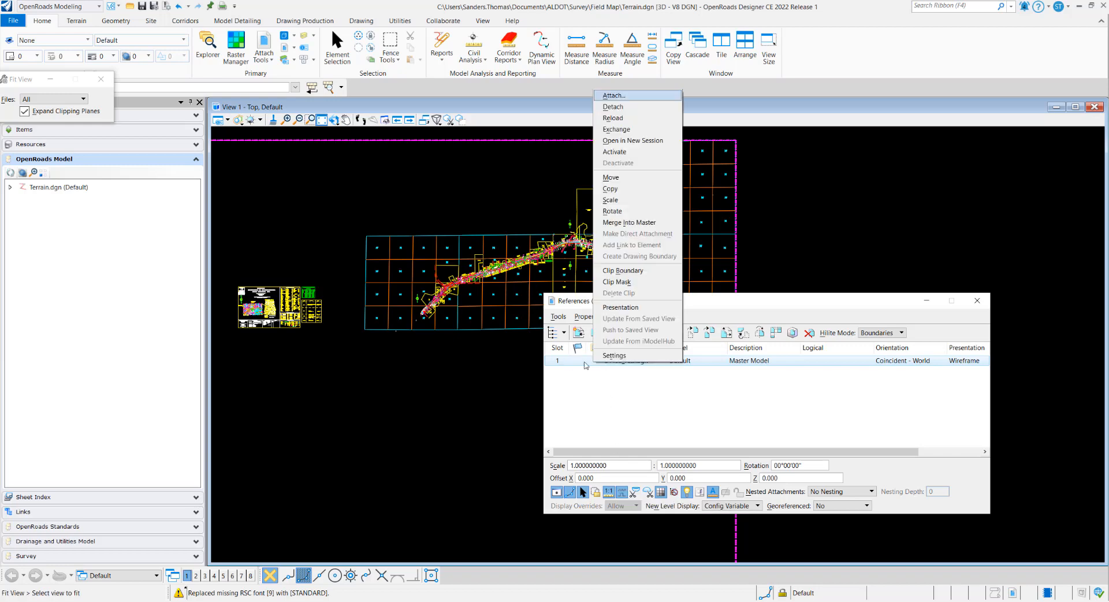
pyautogui.click(629, 222)
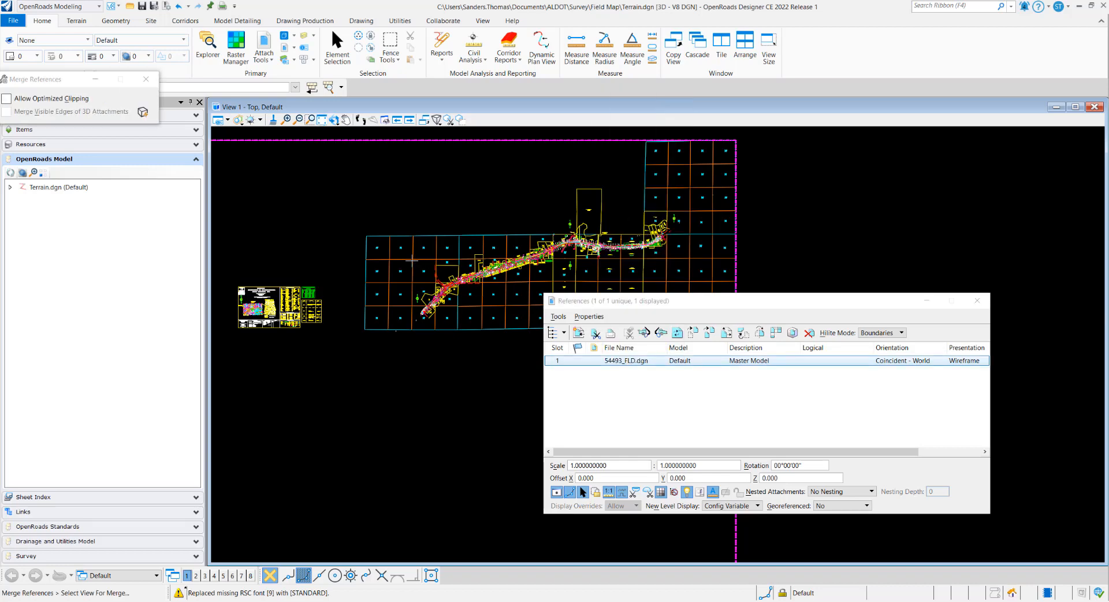
pyautogui.click(391, 197)
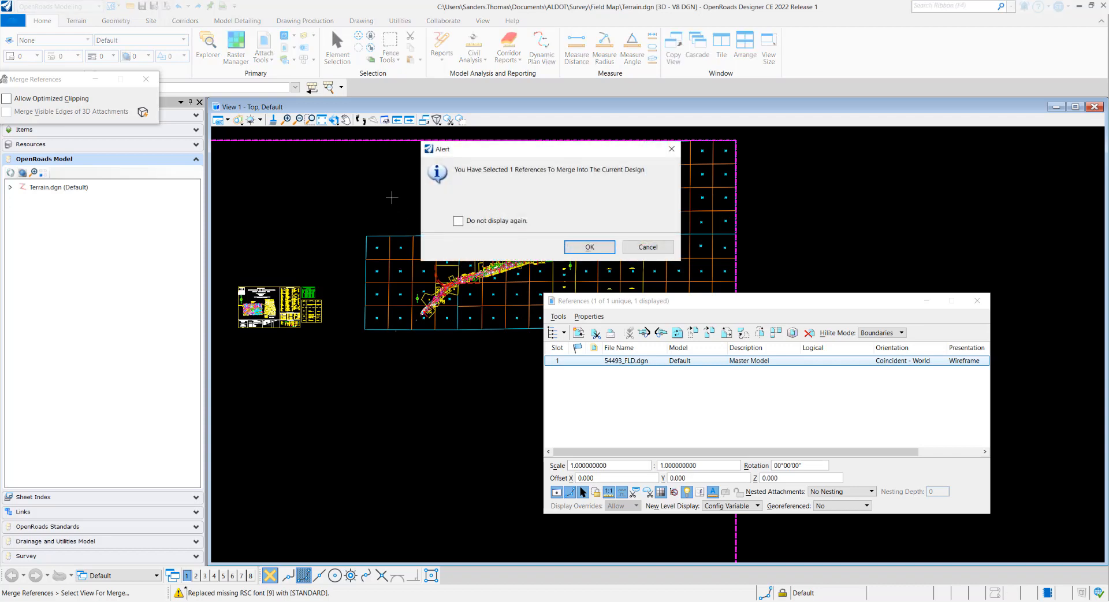
pyautogui.click(586, 246)
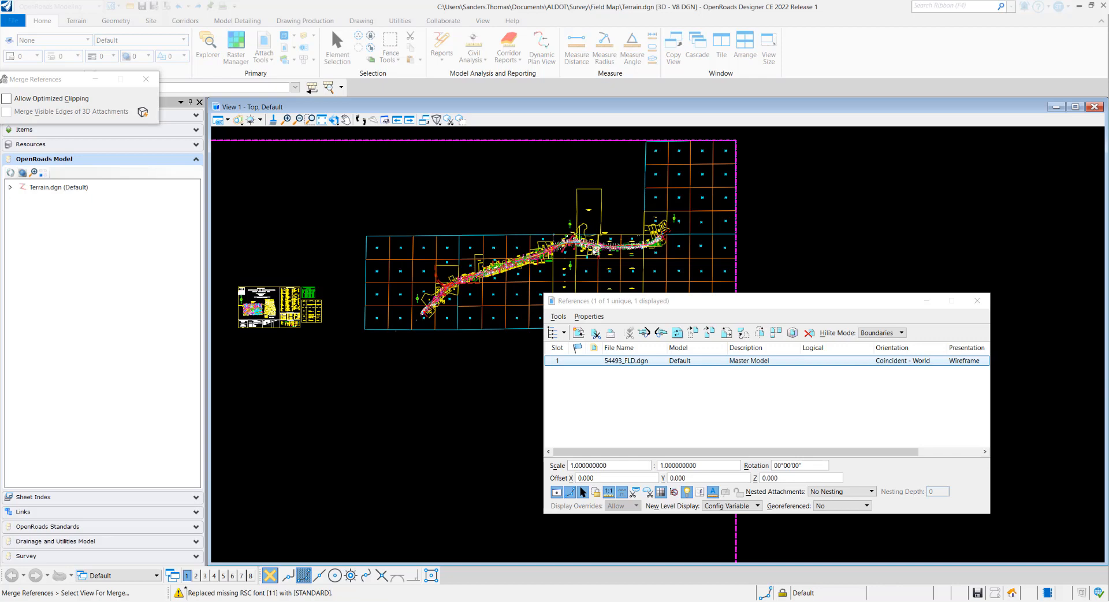
pyautogui.click(592, 248)
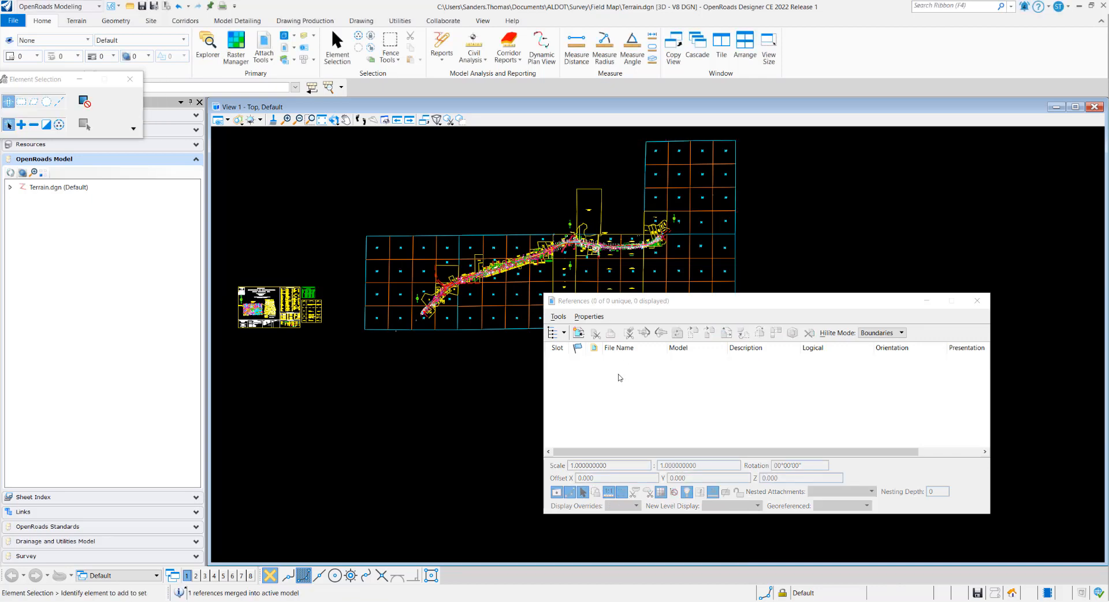
pyautogui.click(976, 300)
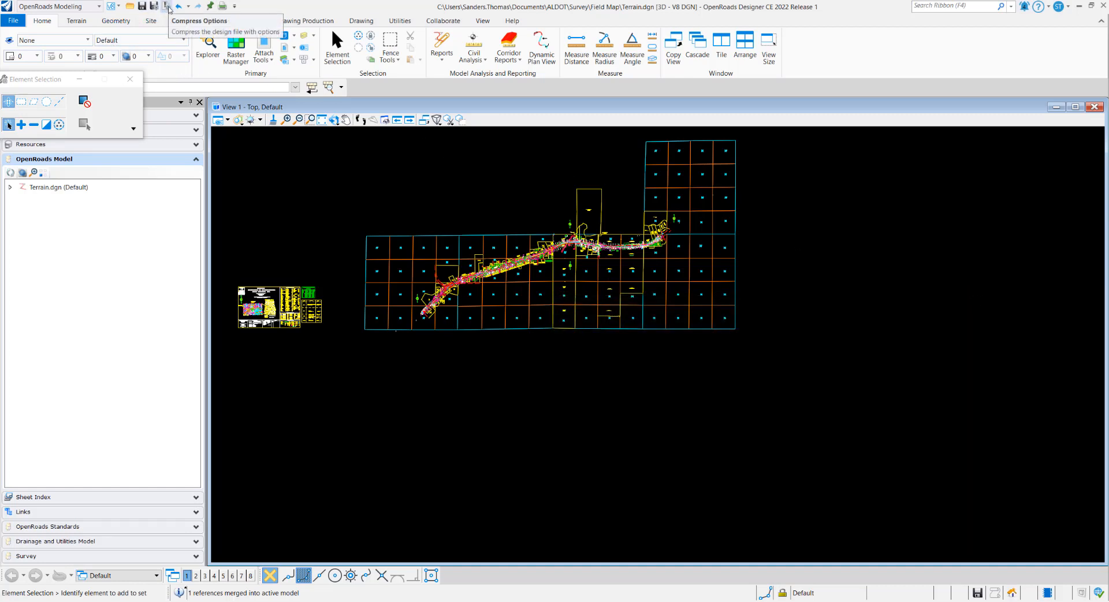
pyautogui.click(166, 6)
pyautogui.click(443, 333)
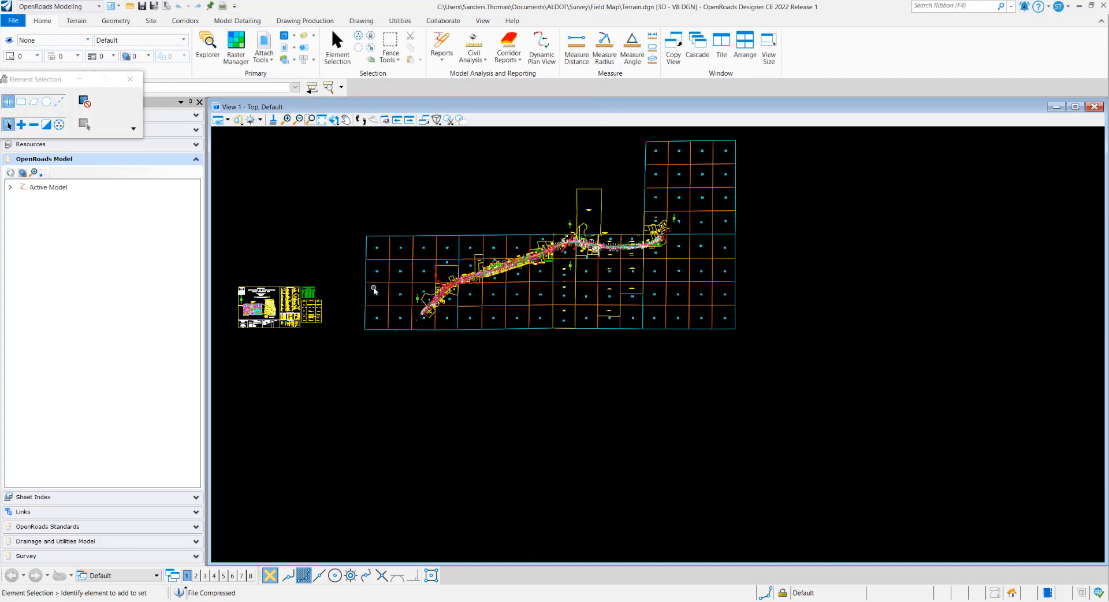
# Start creating a terrain from a graphical filter with the SS4 to ORD filter group and preview the captured elements
pyautogui.click(78, 21)
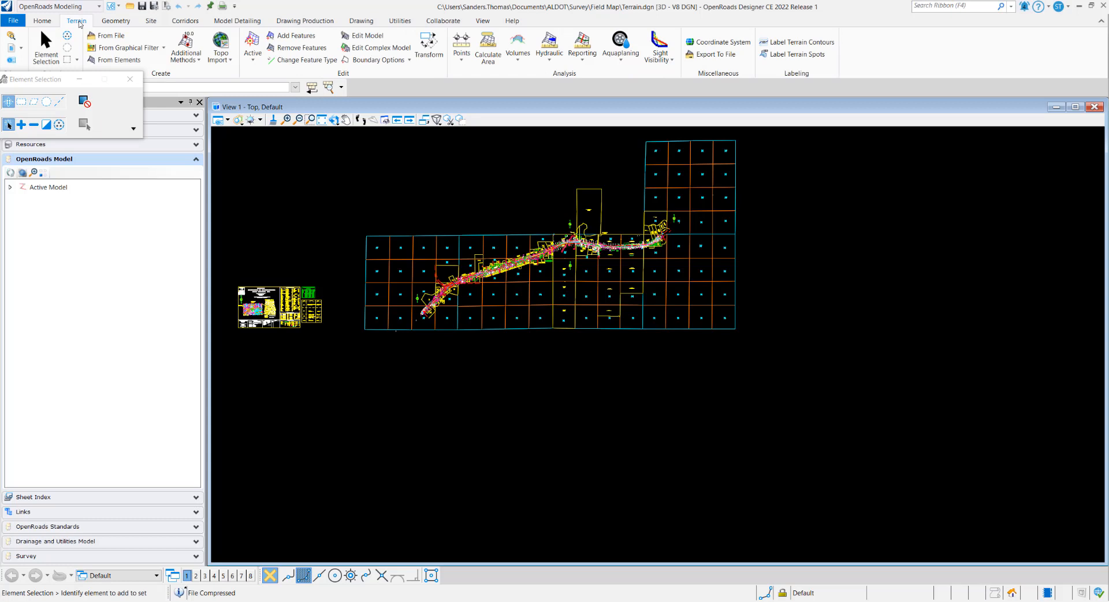
pyautogui.click(164, 49)
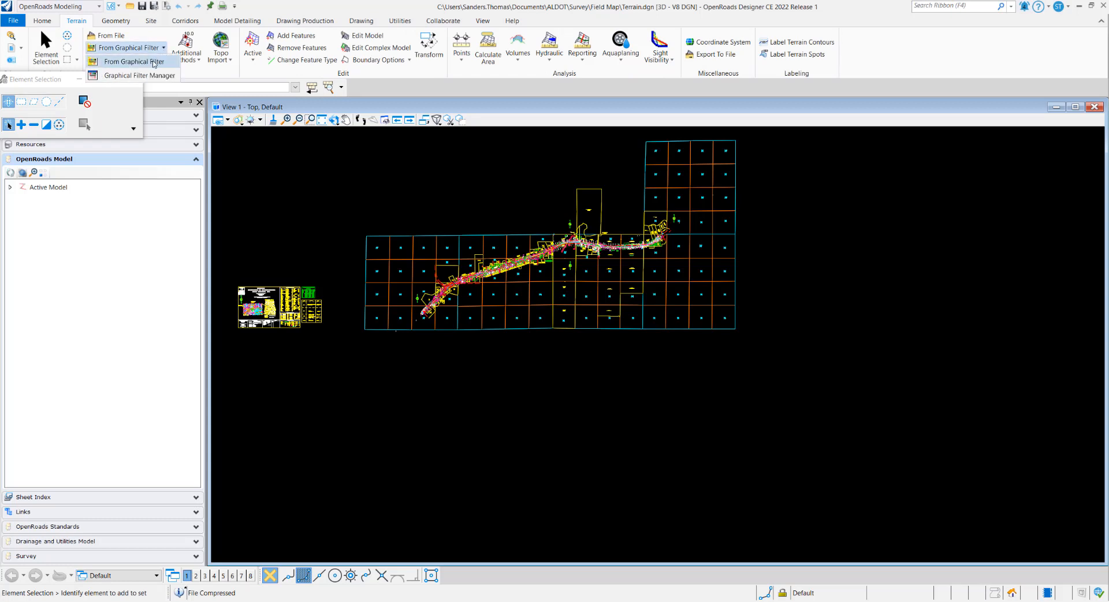
pyautogui.click(154, 63)
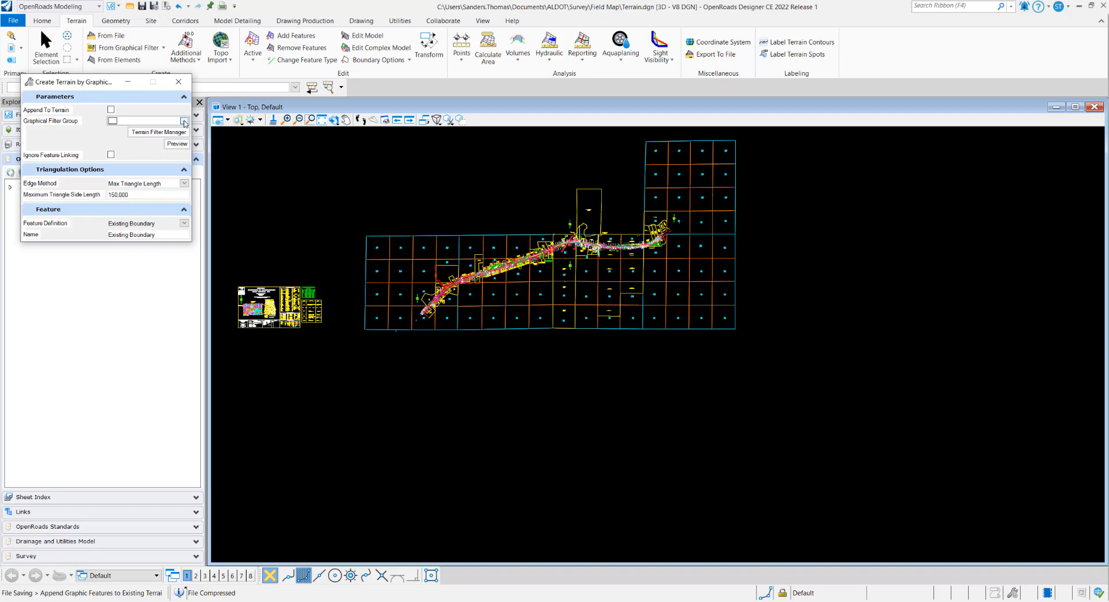
pyautogui.click(184, 121)
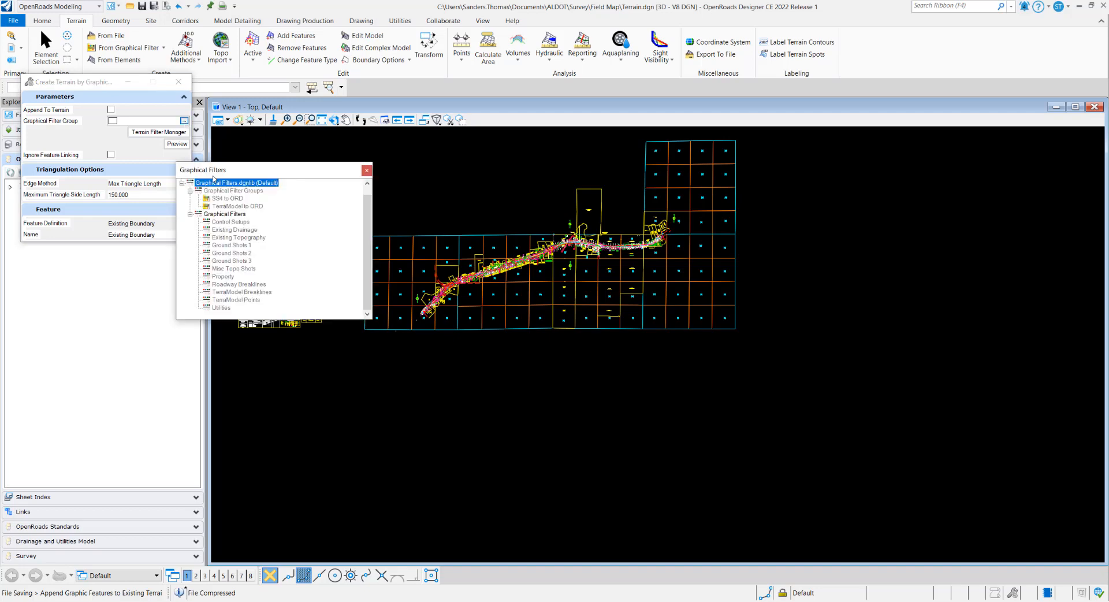
pyautogui.doubleClick(203, 198)
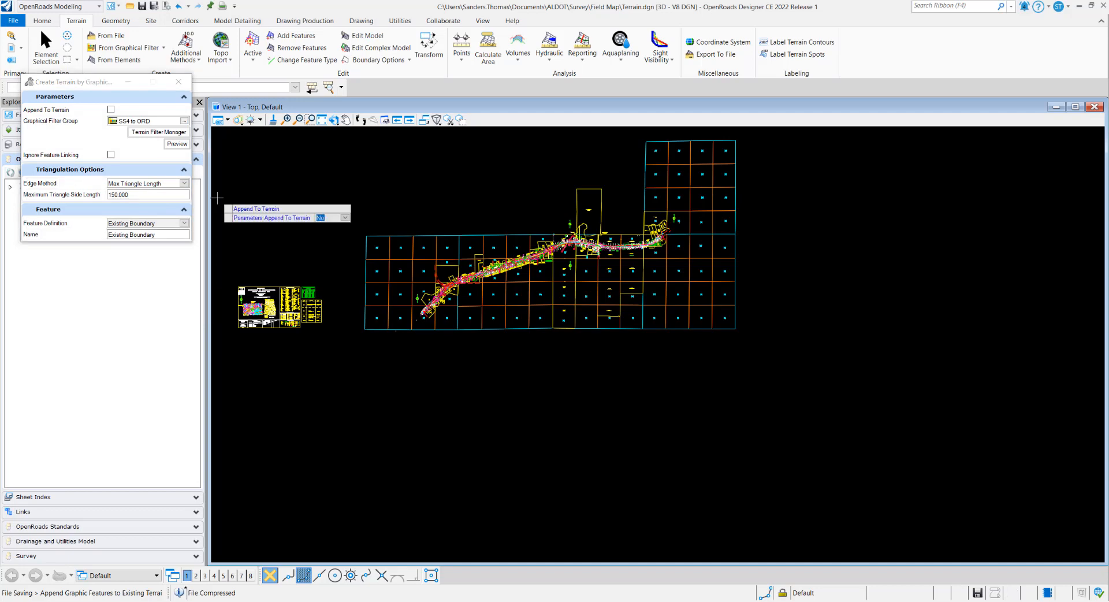
pyautogui.click(177, 144)
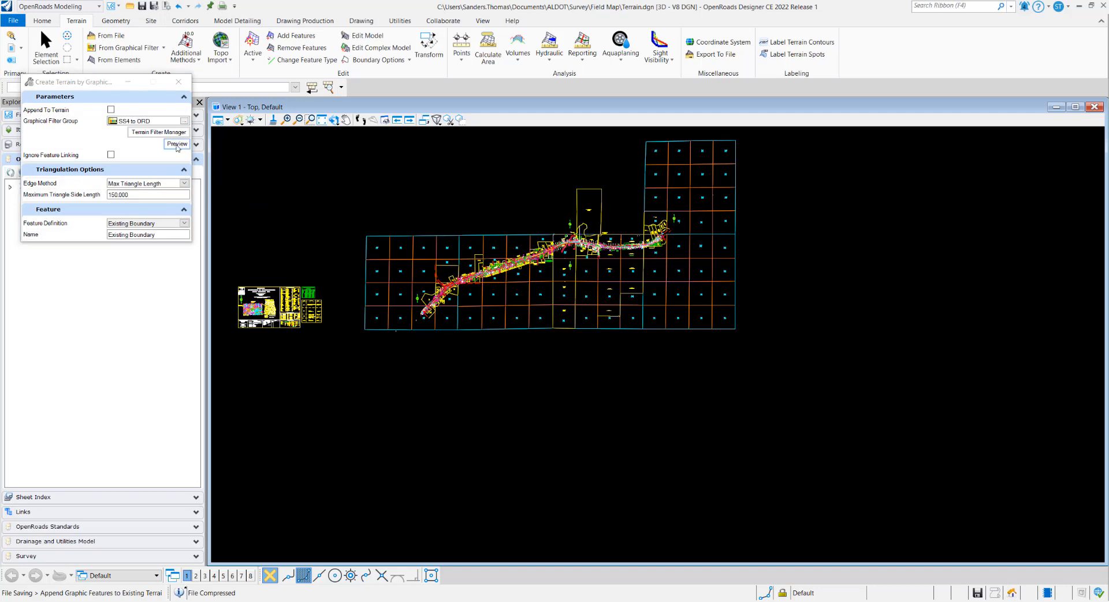
# Rotate the plan view into 3D to examine the elevations of the previewed elements along the road, and leave the terrain creation
pyautogui.scroll(8, 511, 301)
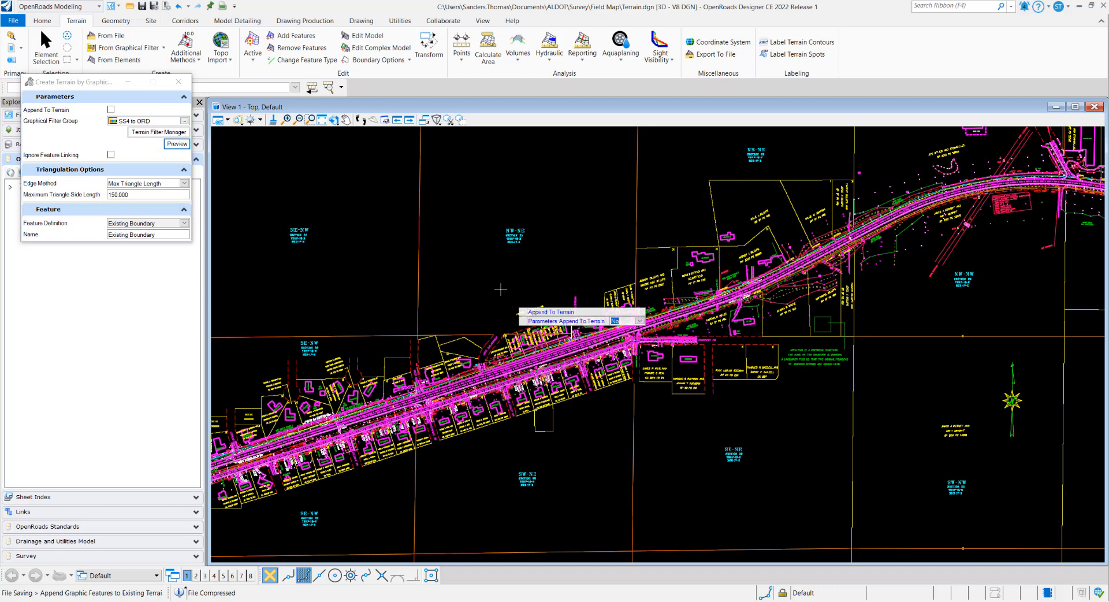
pyautogui.click(333, 120)
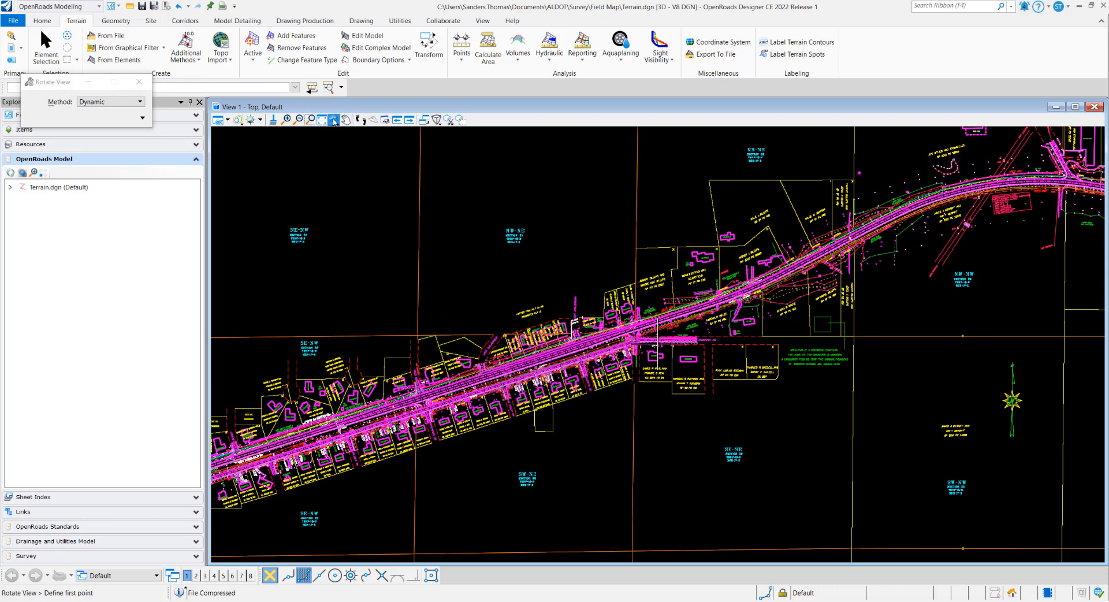
pyautogui.click(533, 378)
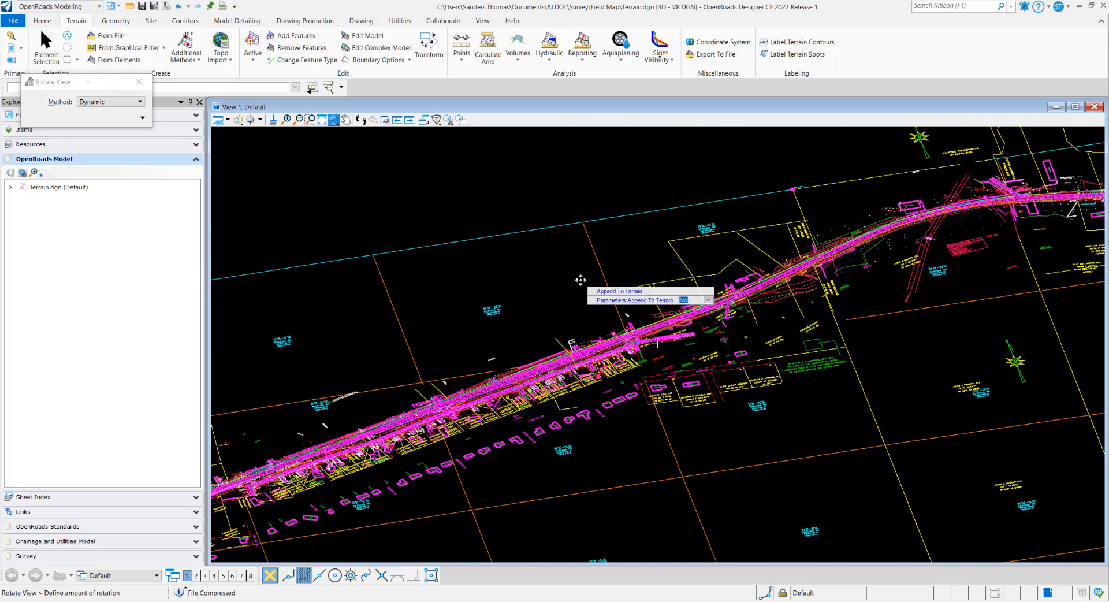
pyautogui.click(580, 276)
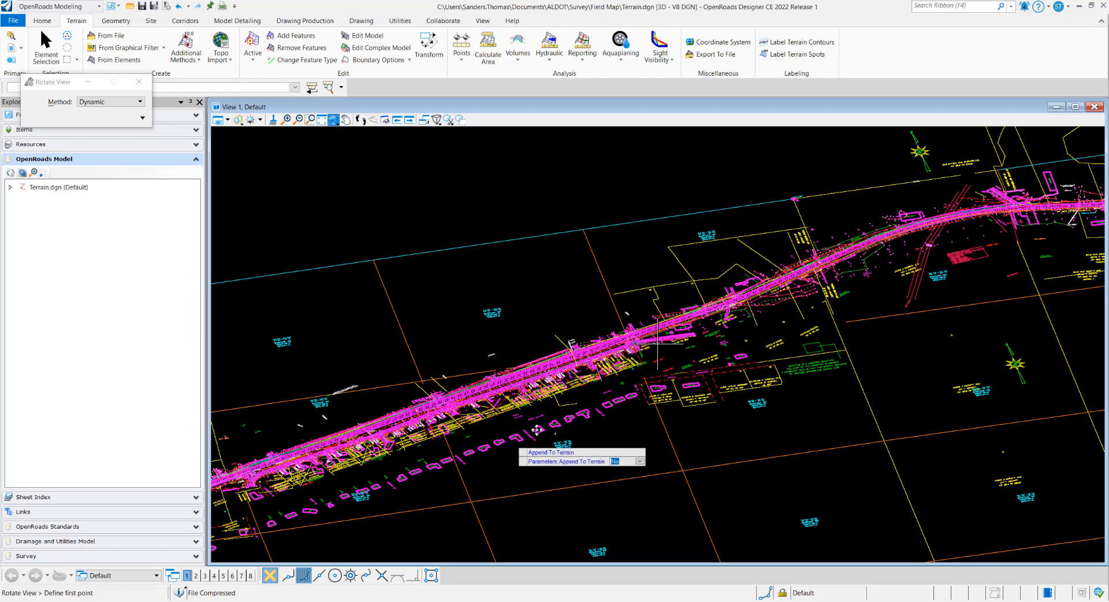
pyautogui.scroll(2, 529, 407)
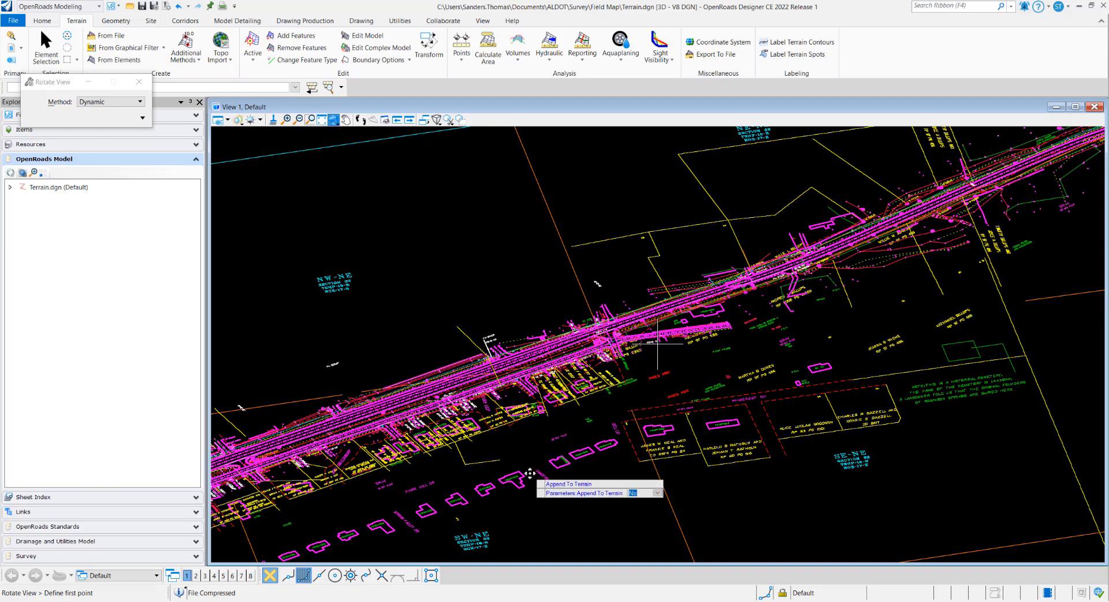
pyautogui.press('Escape')
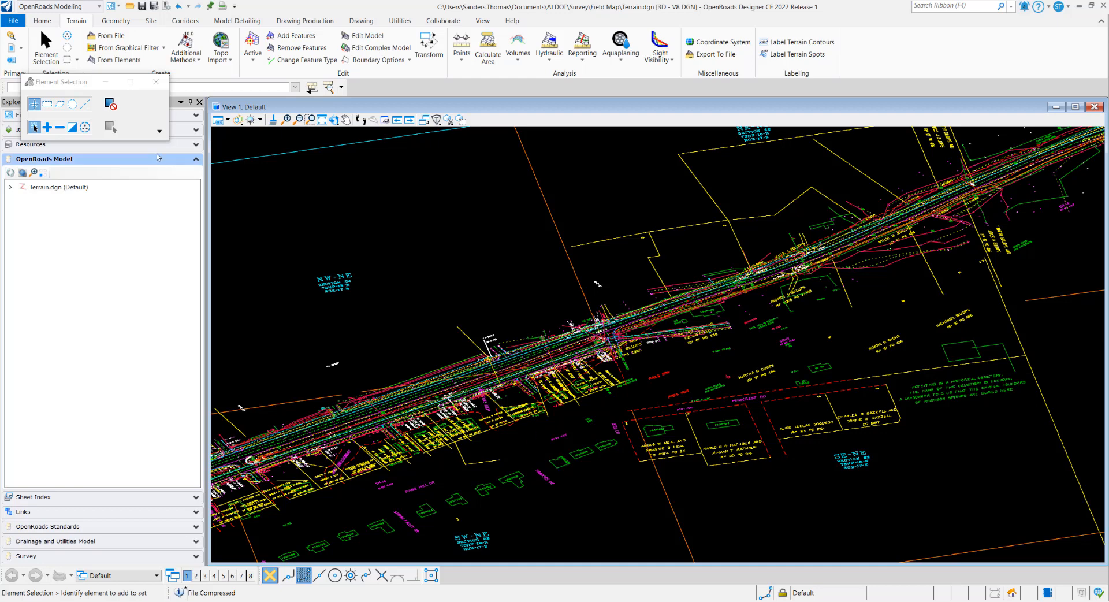
# Remove the EX-TOPO-BLDG level from the Existing Topography filter in the terrain's SS4 to ORD group and save the filter
pyautogui.click(164, 48)
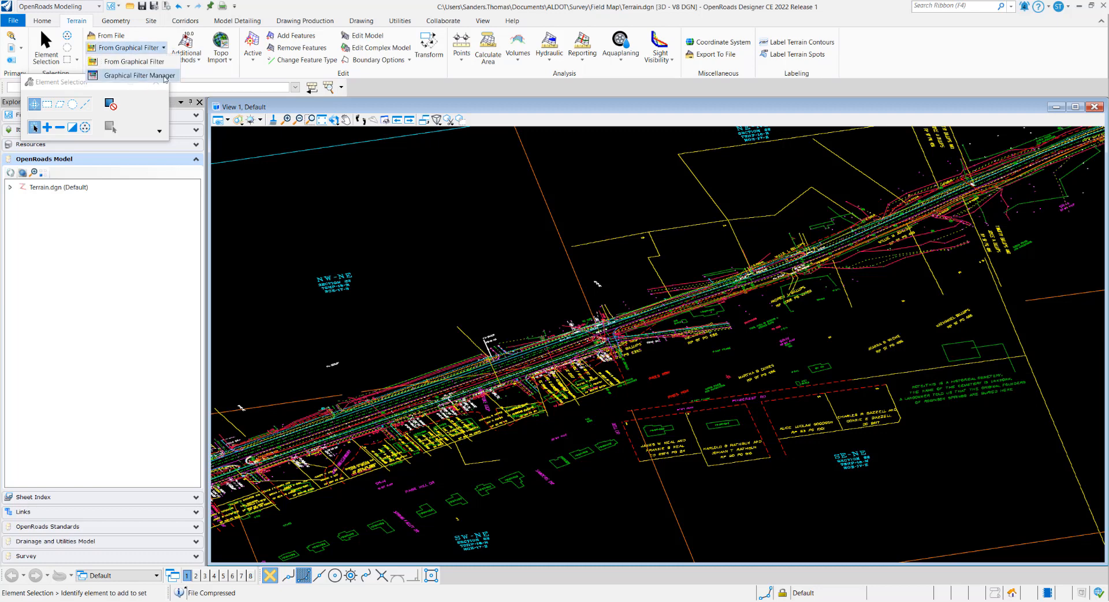
pyautogui.click(158, 81)
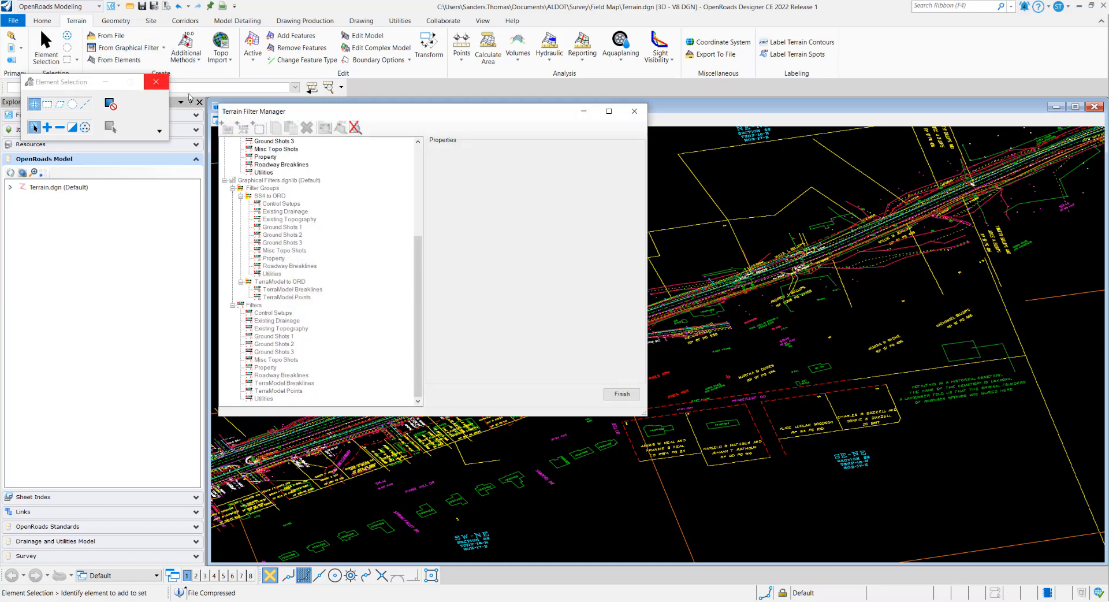
pyautogui.moveTo(421, 240); pyautogui.dragTo(422, 152)
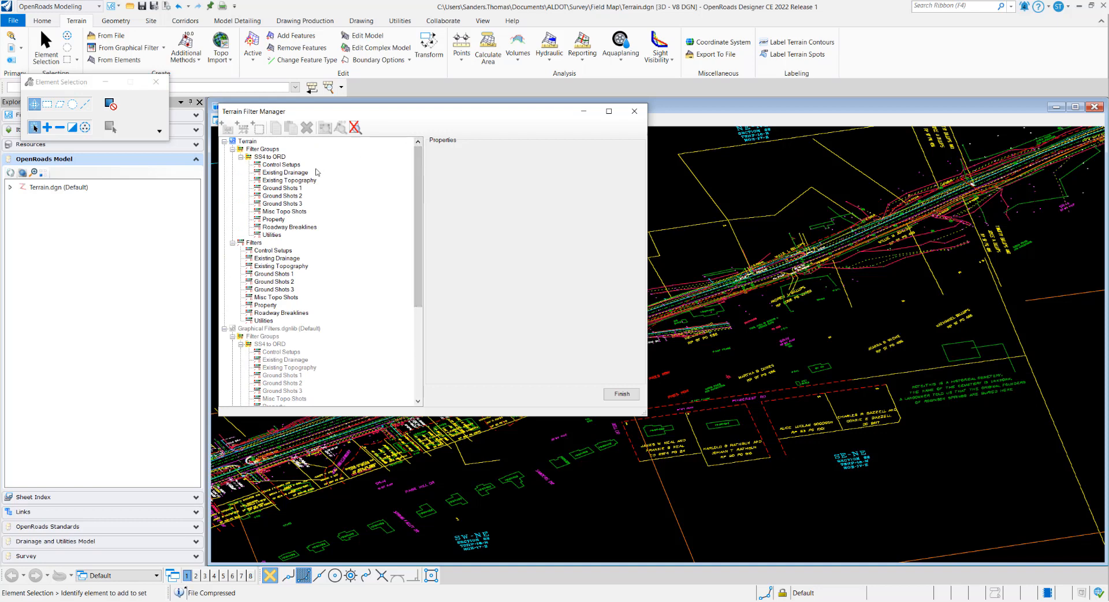
pyautogui.click(317, 180)
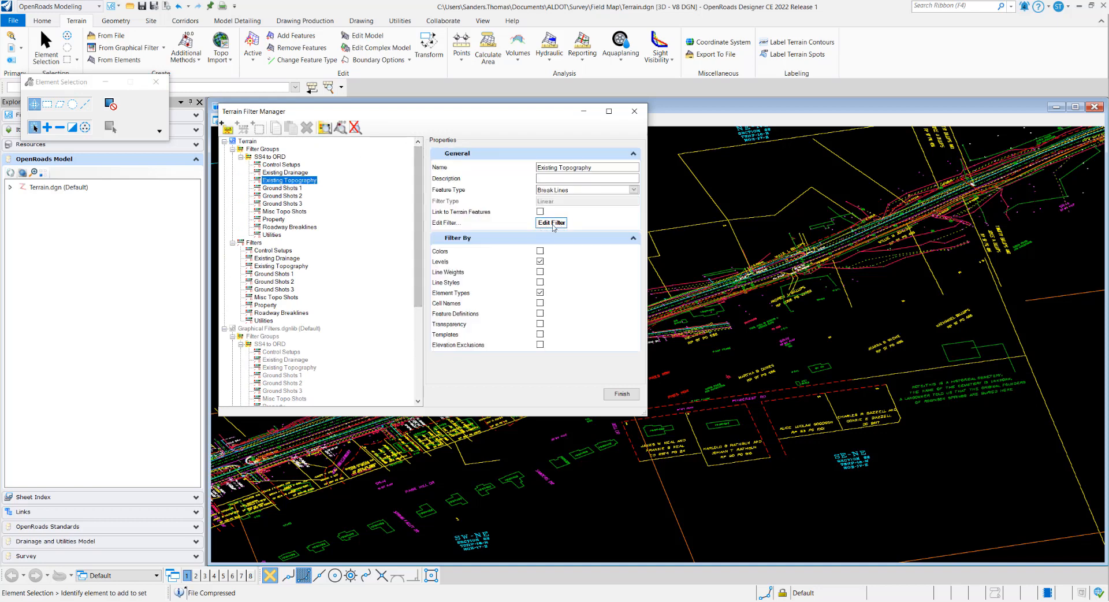
pyautogui.click(551, 223)
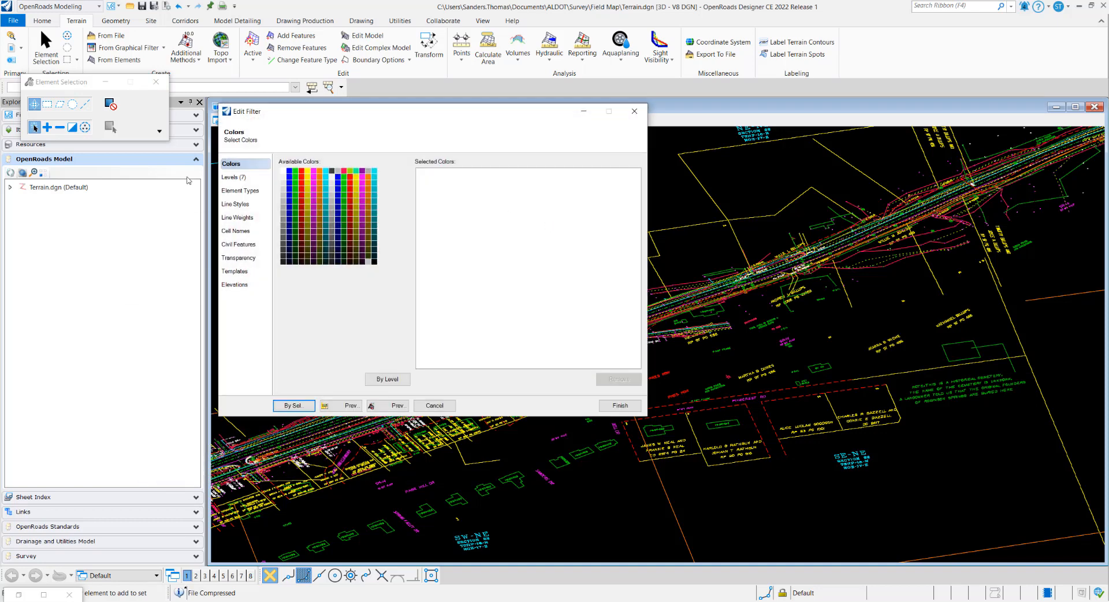
pyautogui.click(229, 178)
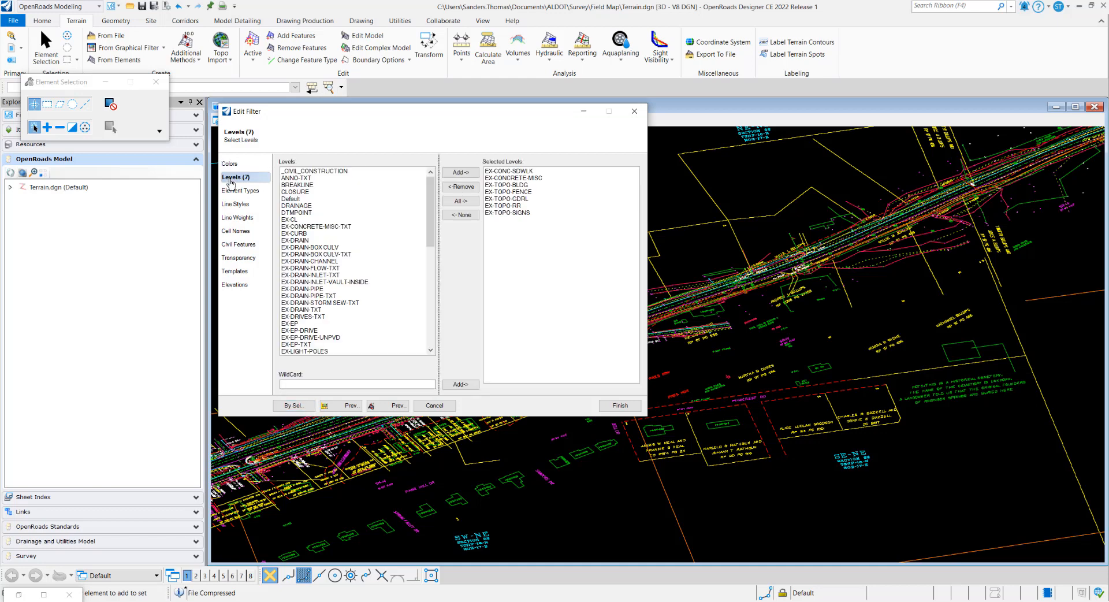
pyautogui.click(502, 186)
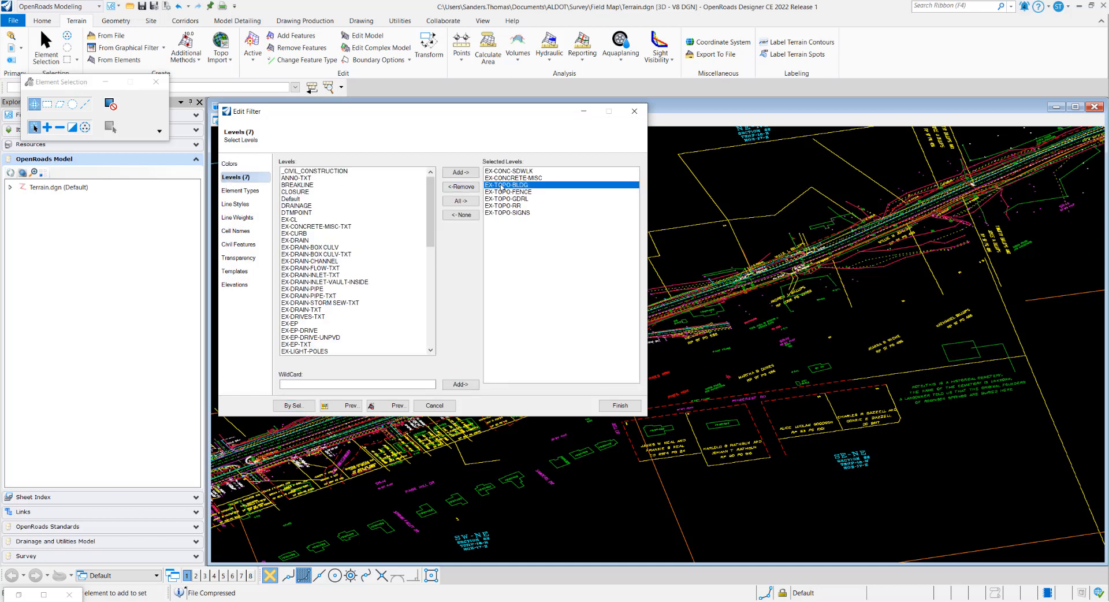
pyautogui.click(461, 187)
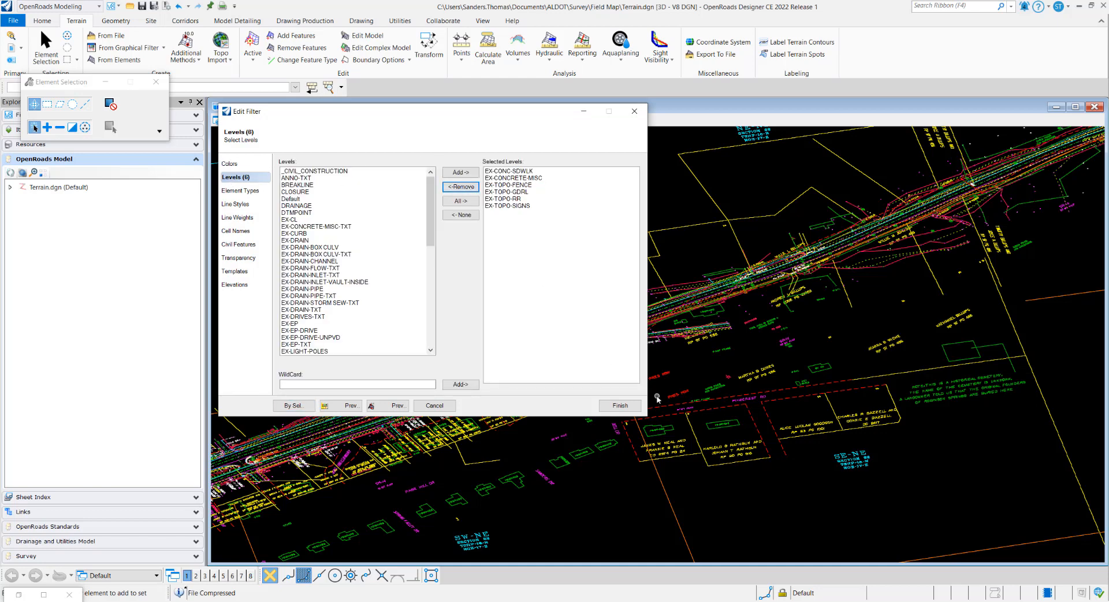
pyautogui.click(618, 405)
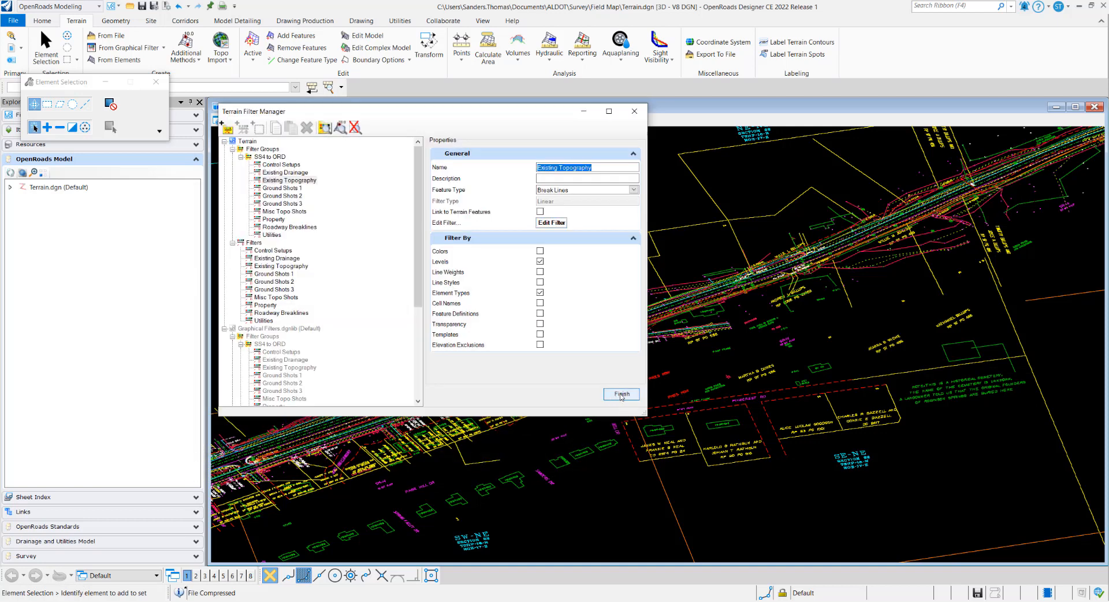
pyautogui.click(620, 395)
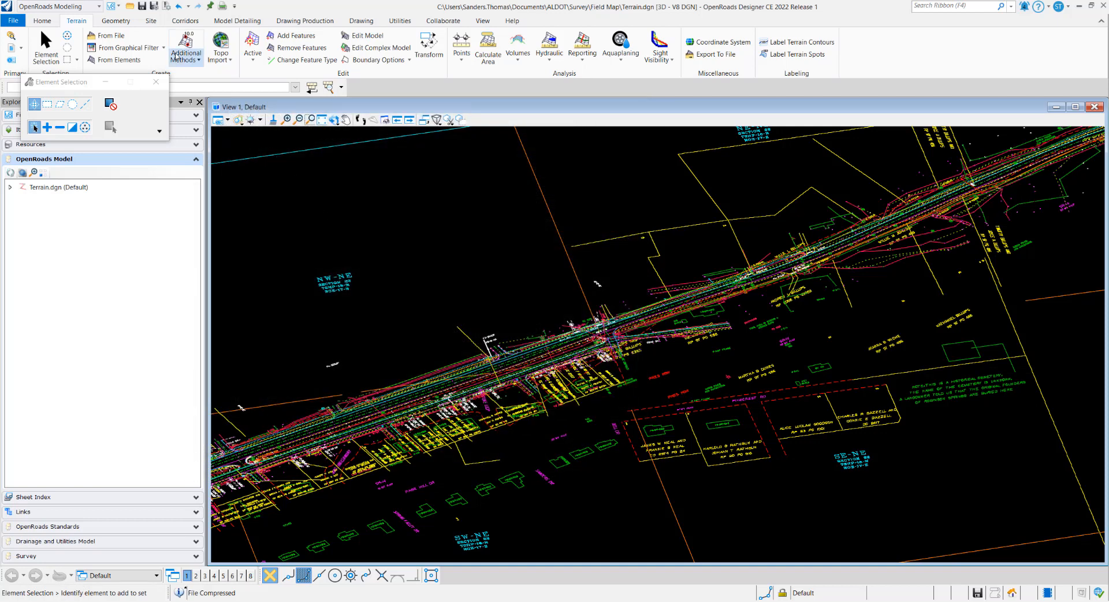
# Restart terrain creation by graphical filter with the active file's edited SS4 to ORD group and preview its elements
pyautogui.click(164, 48)
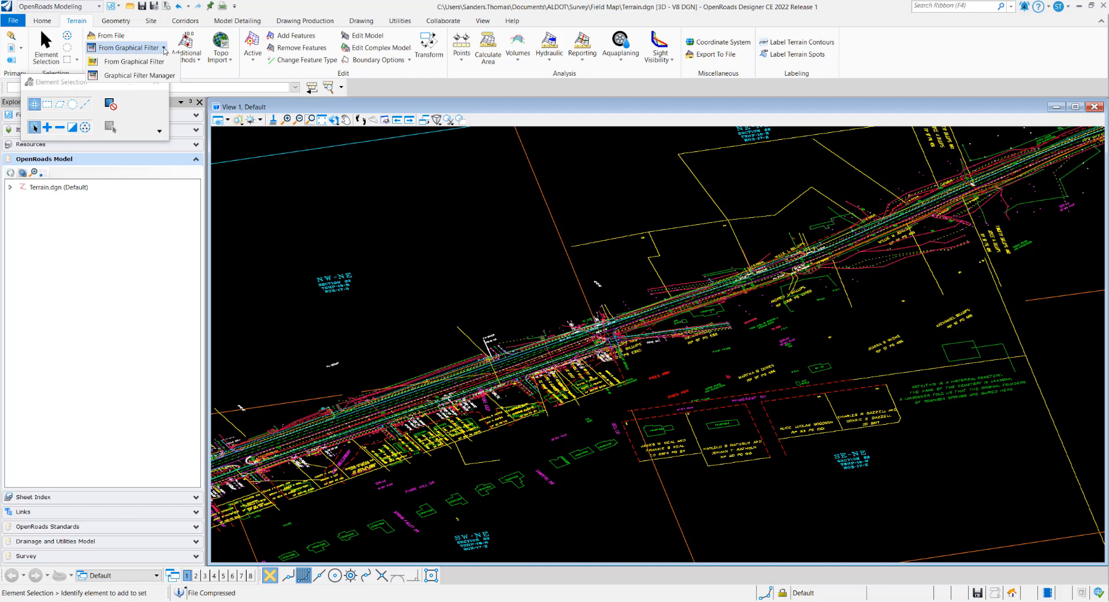
pyautogui.click(156, 62)
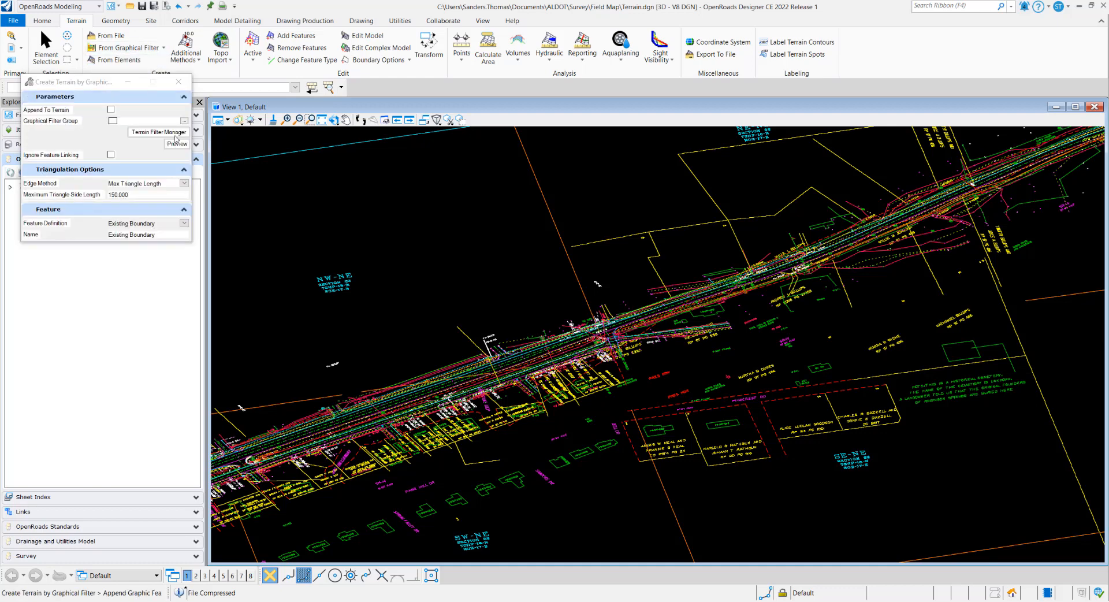
pyautogui.click(184, 120)
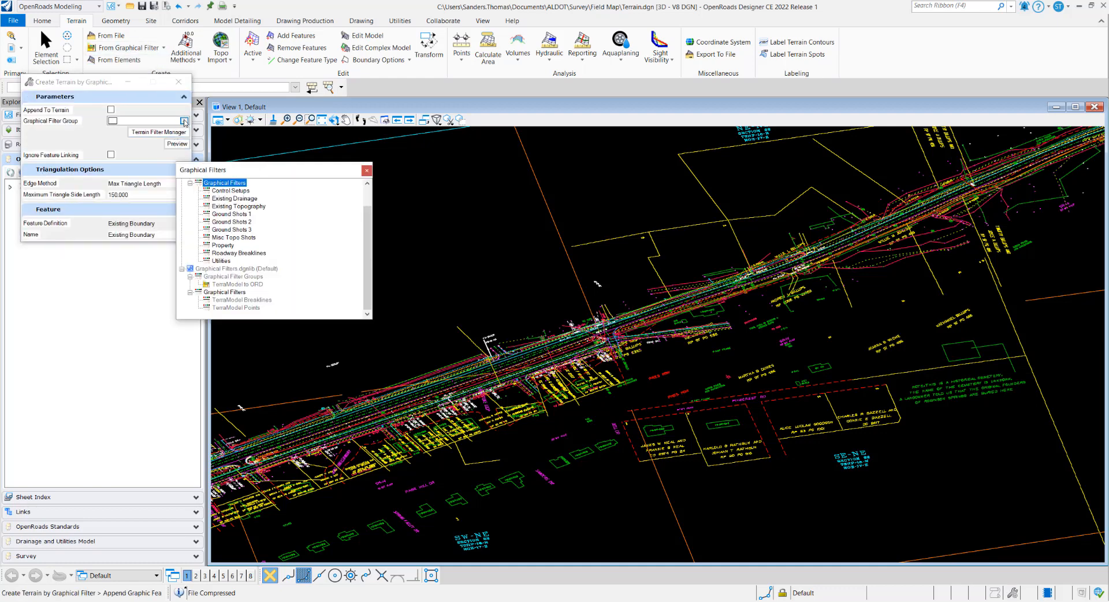
pyautogui.scroll(1, 372, 234)
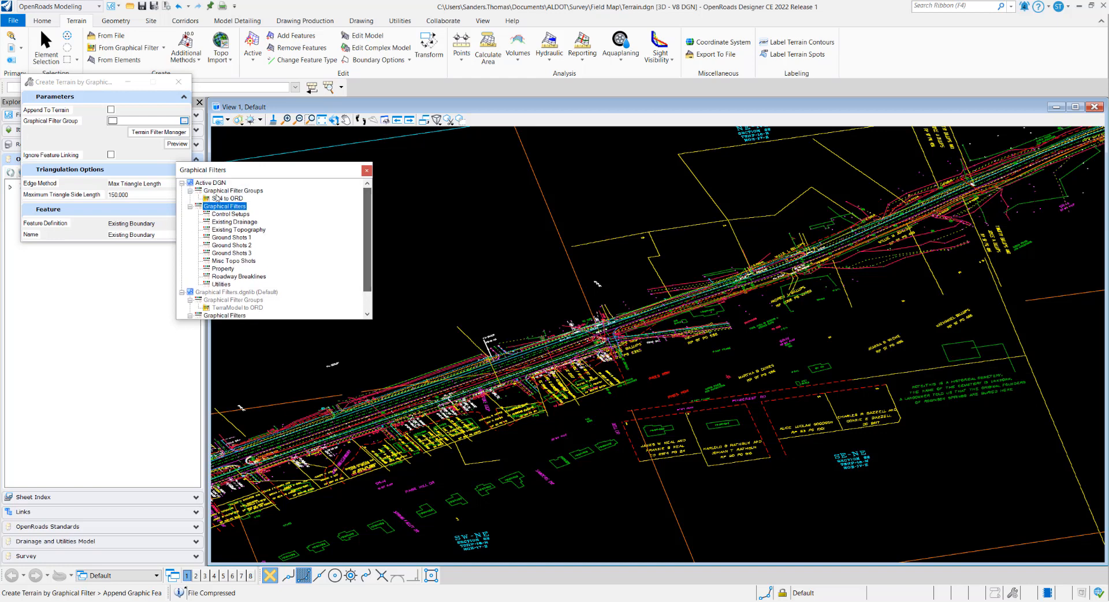
pyautogui.doubleClick(219, 198)
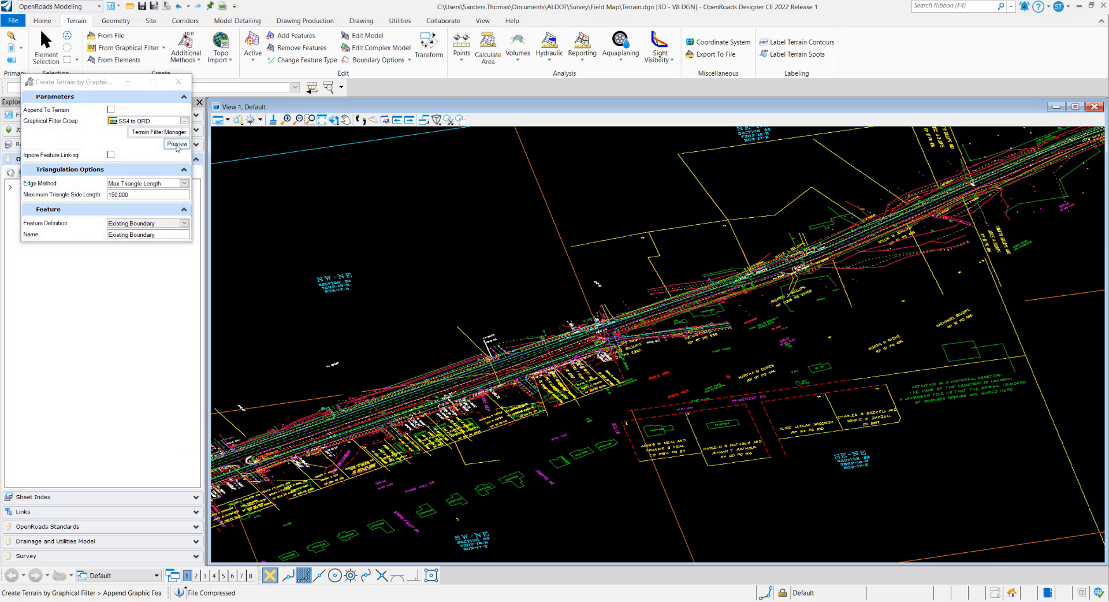
pyautogui.click(177, 145)
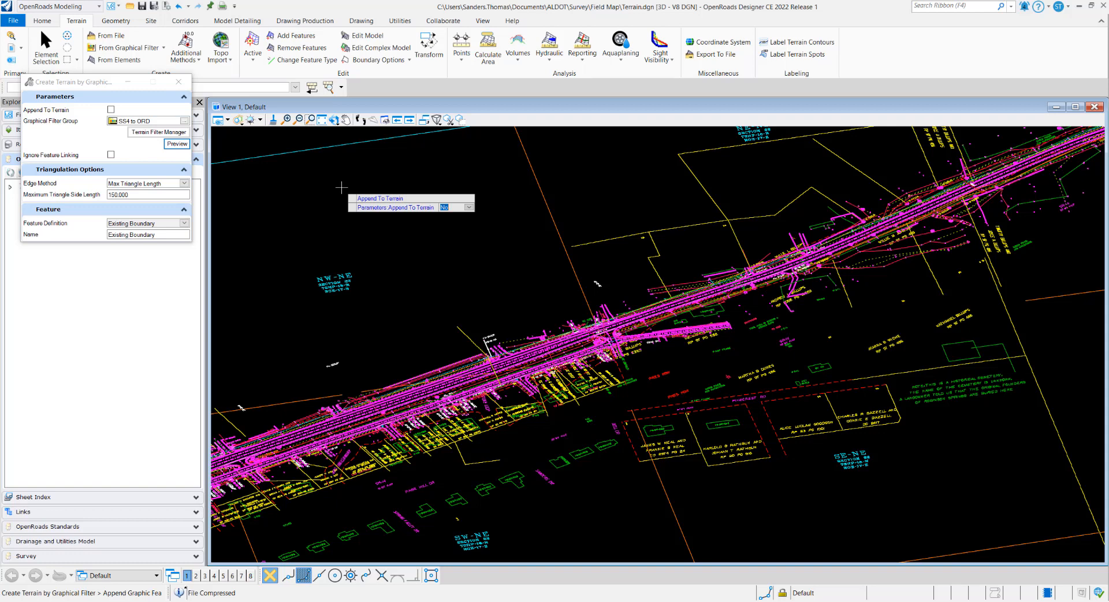
# Create the Existing Boundary terrain from the SS4 to ORD group without appending, using Max Triangle Length of 150, and end the command
pyautogui.click(341, 187)
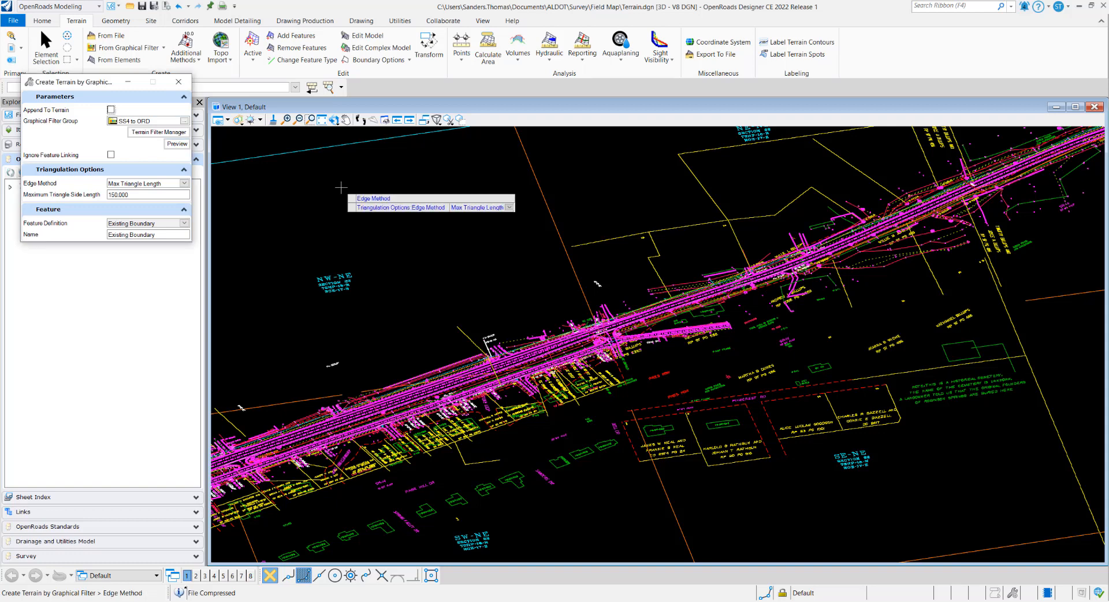
pyautogui.click(341, 187)
pyautogui.click(341, 188)
pyautogui.click(341, 187)
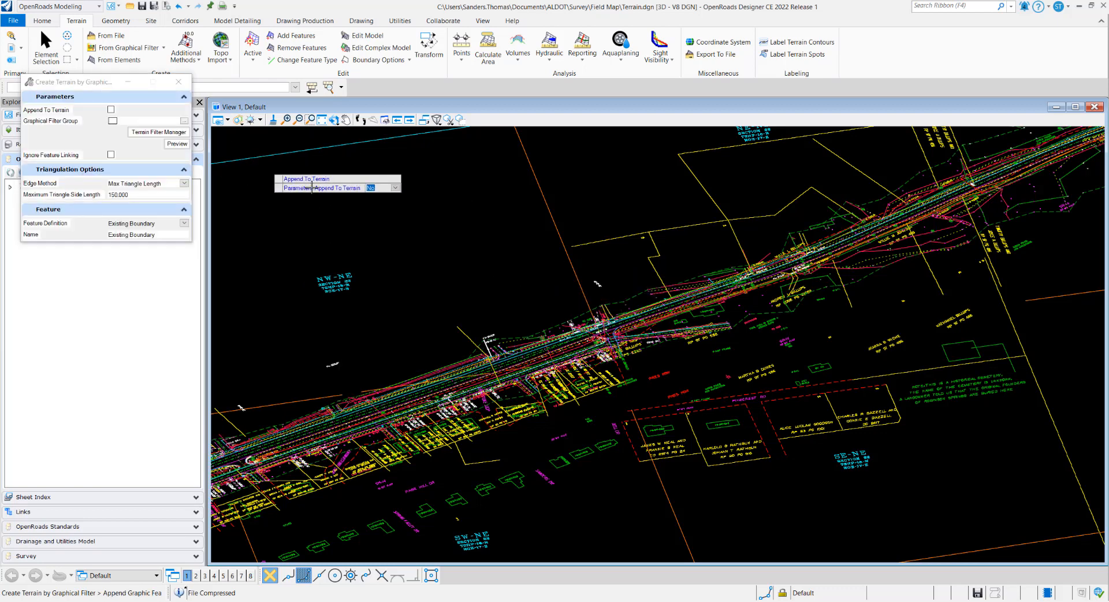
pyautogui.rightClick(339, 222)
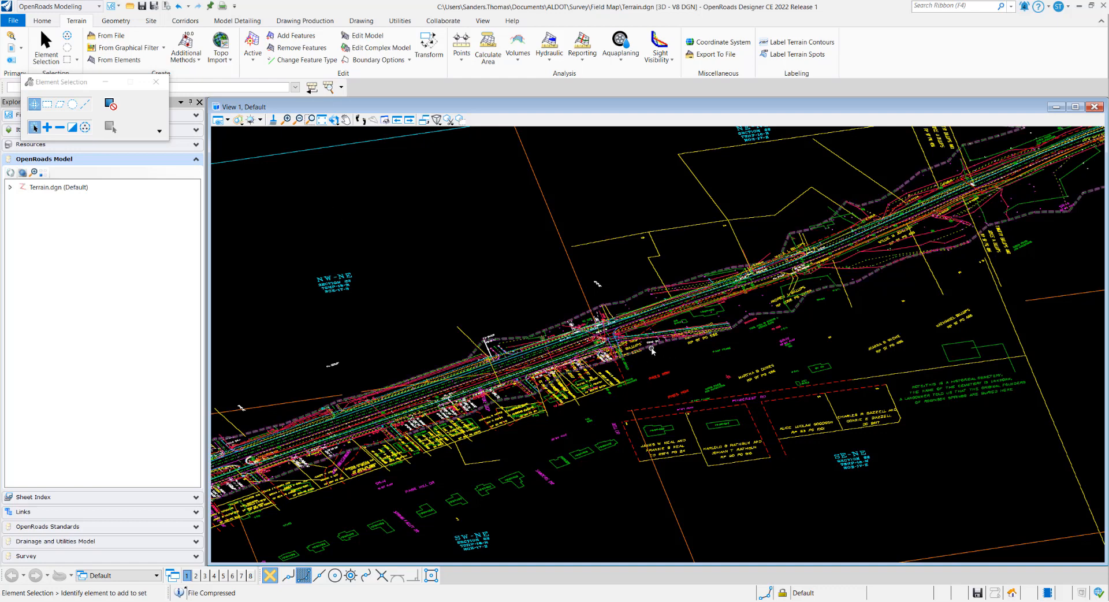
# Turn on the triangles display for the new Existing Boundary terrain model
pyautogui.click(652, 350)
pyautogui.moveTo(652, 349)
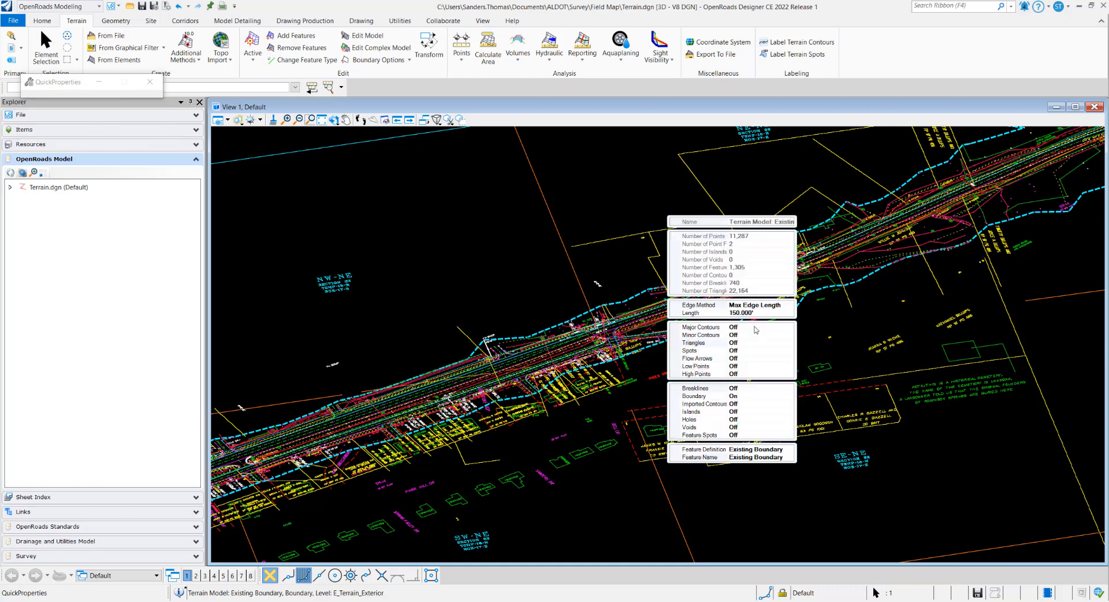
pyautogui.click(743, 341)
pyautogui.doubleClick(743, 341)
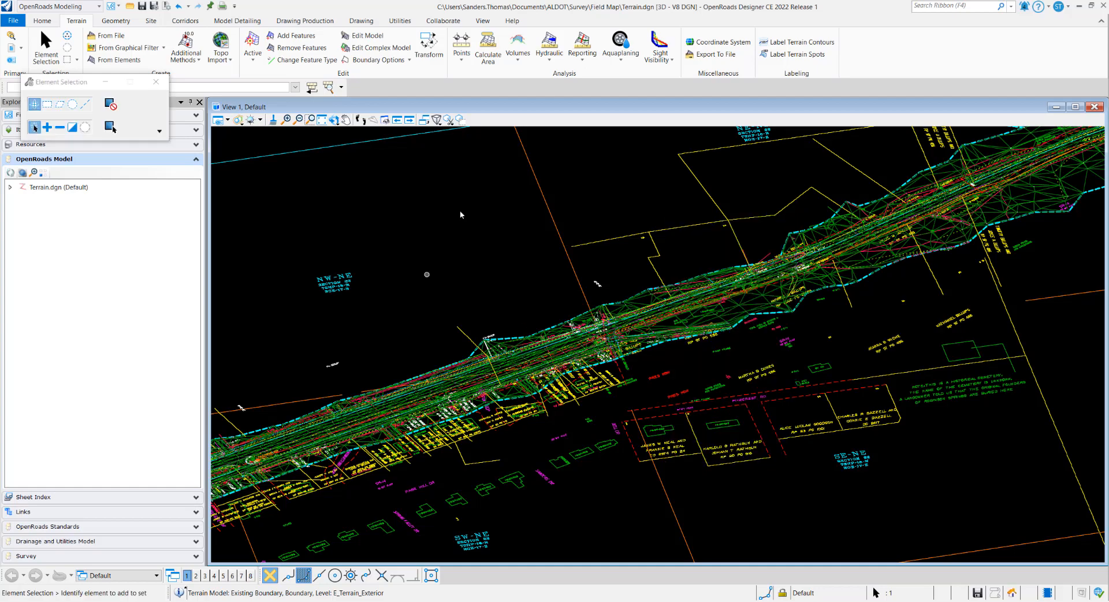
# Rotate the view dynamically into 3D to examine the triangulated terrain surface along the road
pyautogui.click(333, 120)
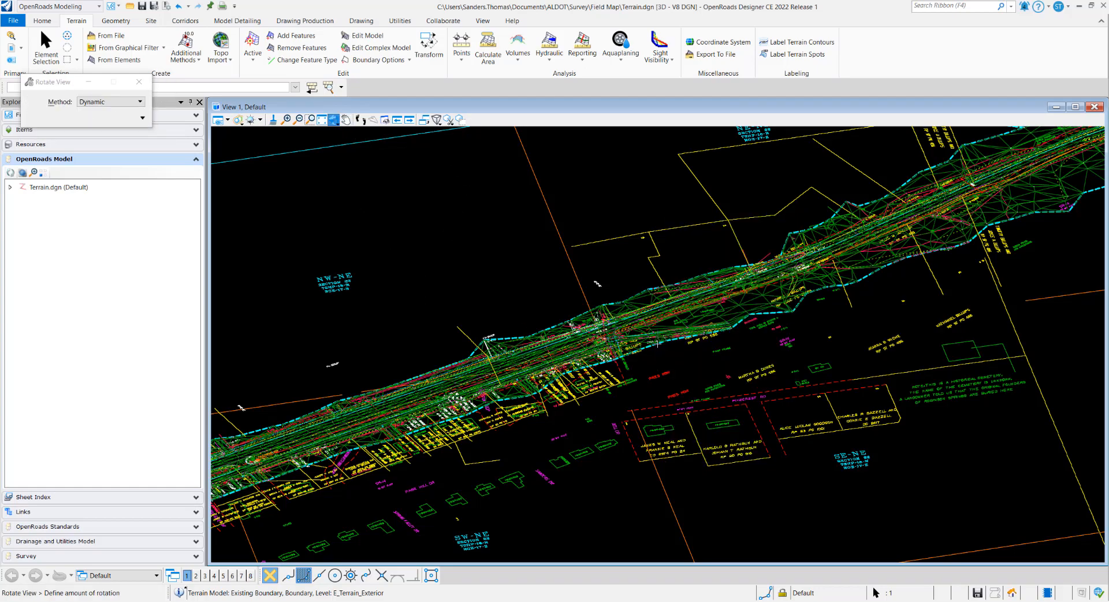
pyautogui.click(657, 343)
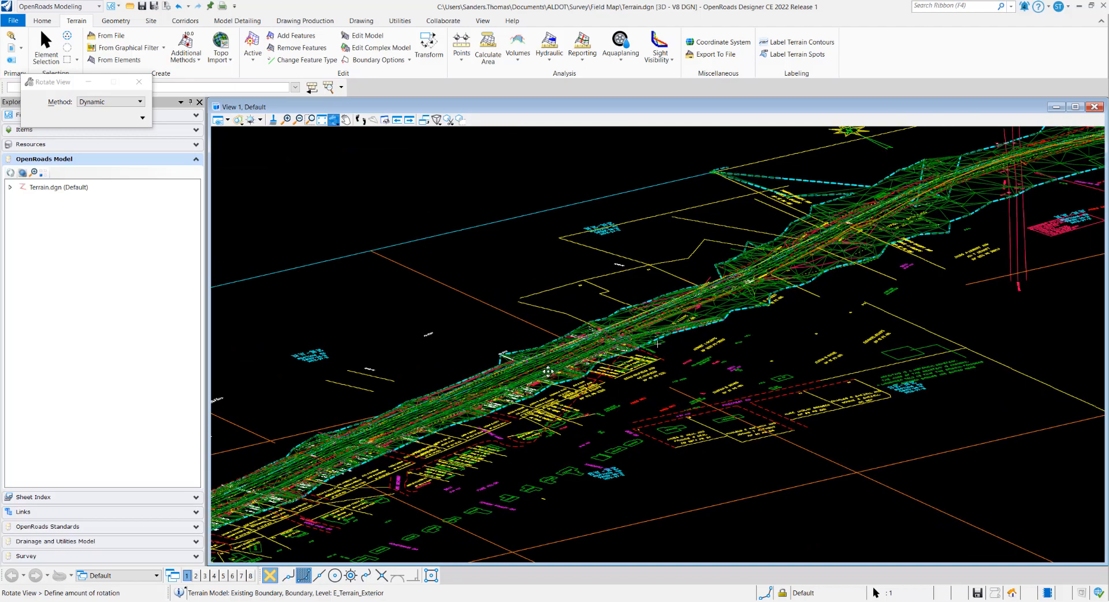
pyautogui.click(657, 343)
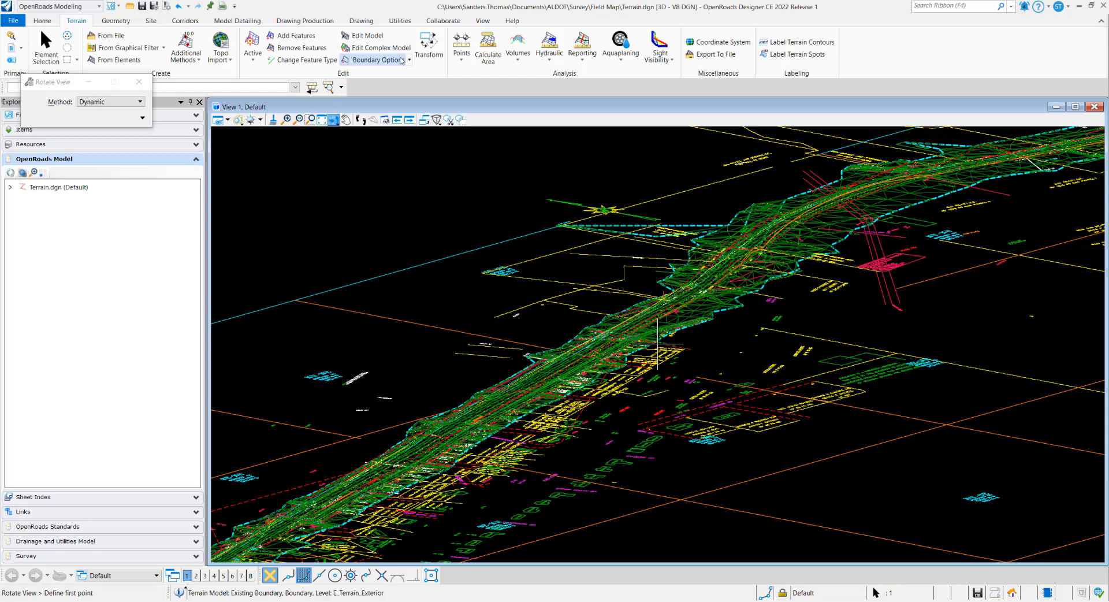
pyautogui.click(381, 36)
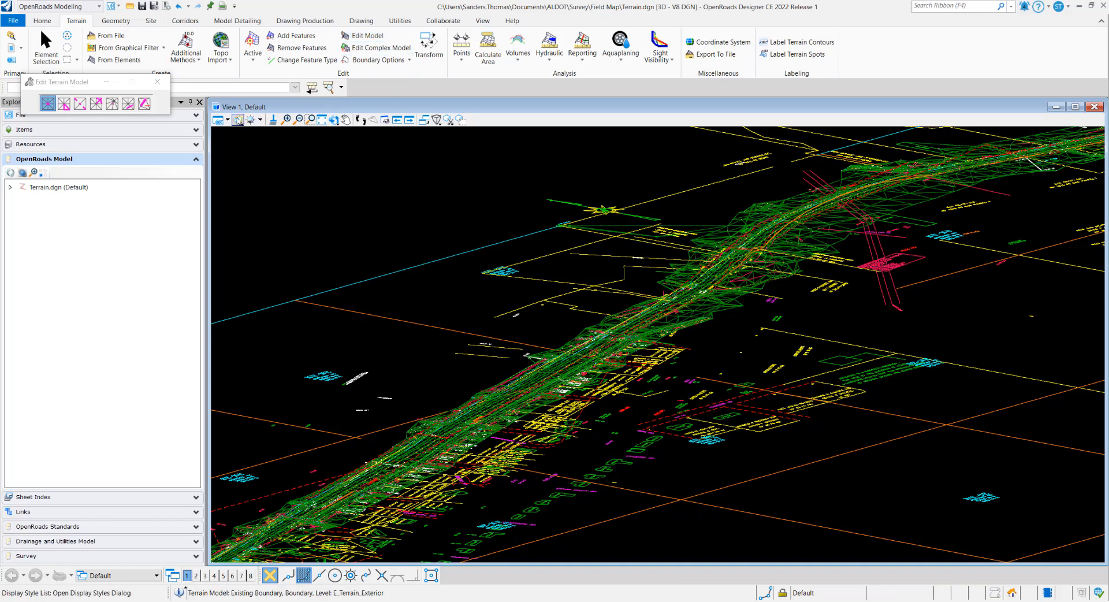
pyautogui.click(157, 82)
# Return the view to the Top orientation with the road corridor in sight
pyautogui.click(333, 119)
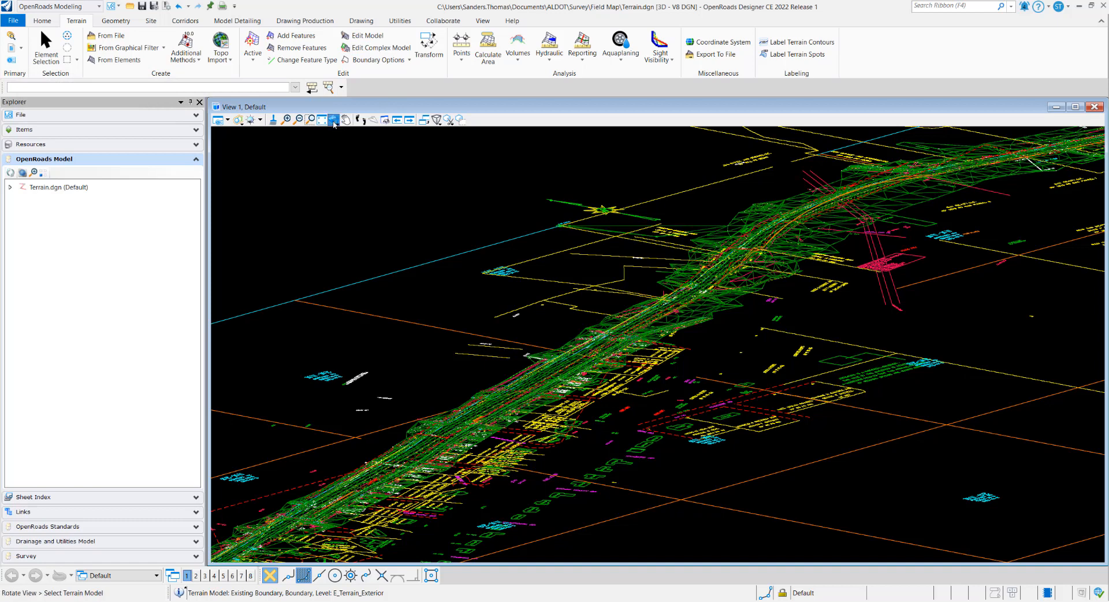
pyautogui.click(119, 102)
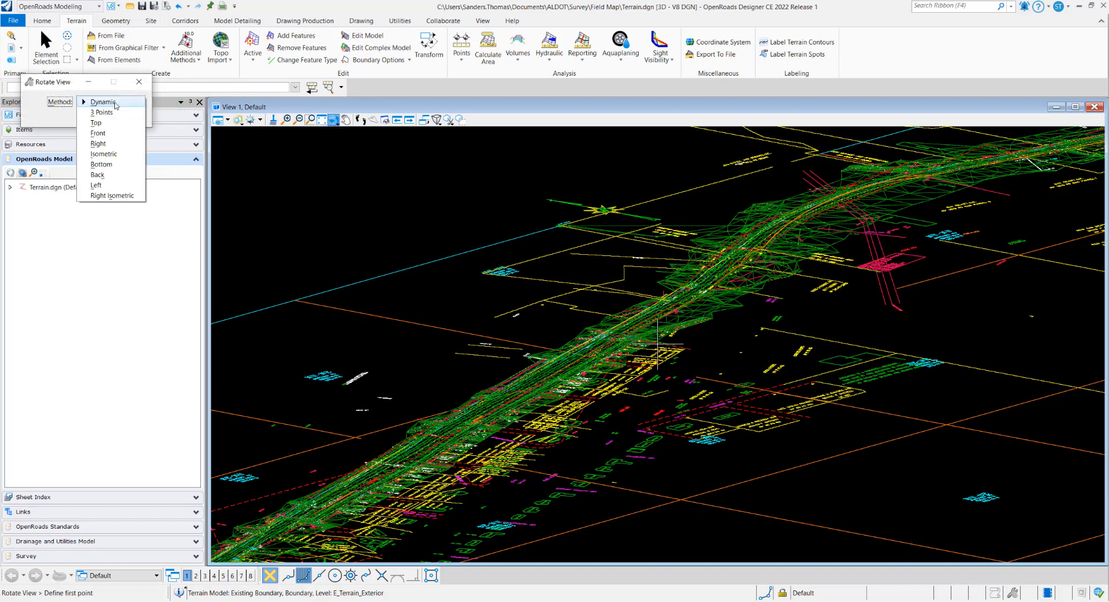
pyautogui.click(96, 123)
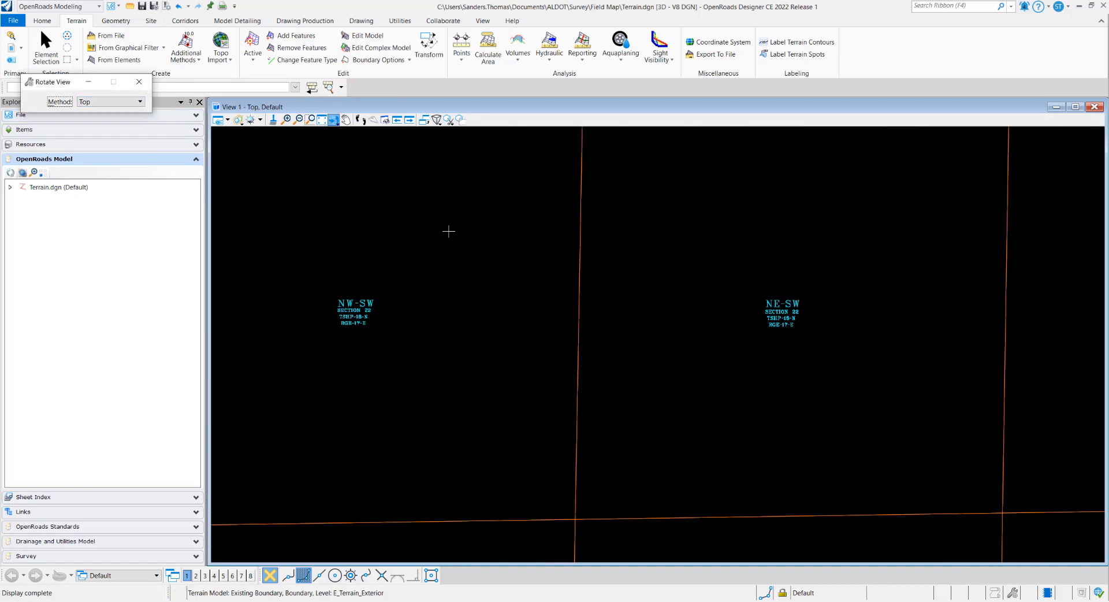
pyautogui.scroll(3, 650, 184)
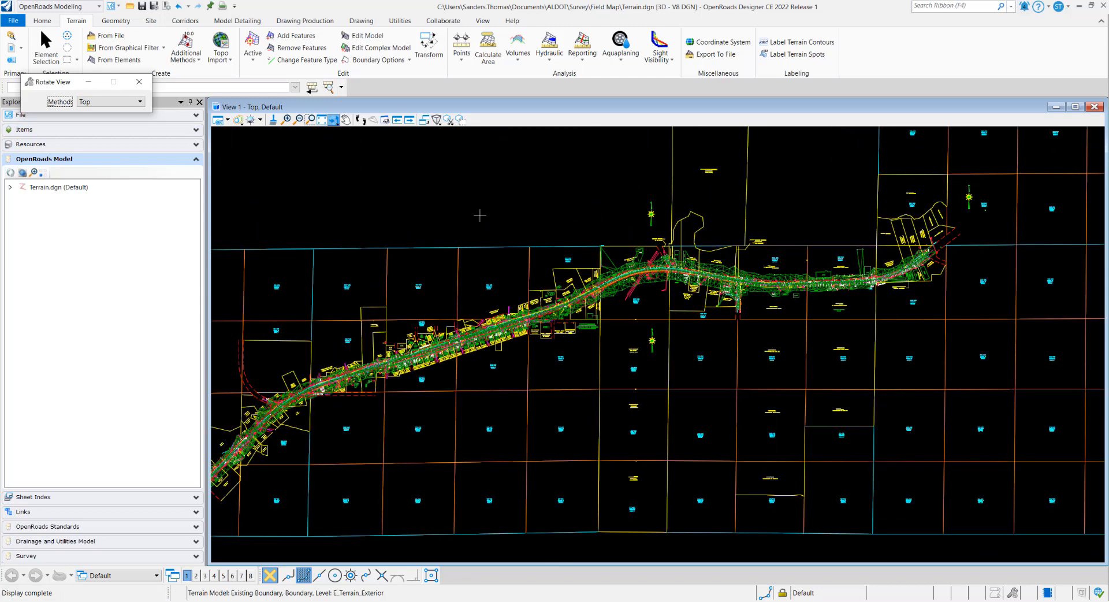
# Detach the SS4 to ORD graphic filter group source from the Existing Boundary terrain model
pyautogui.click(10, 188)
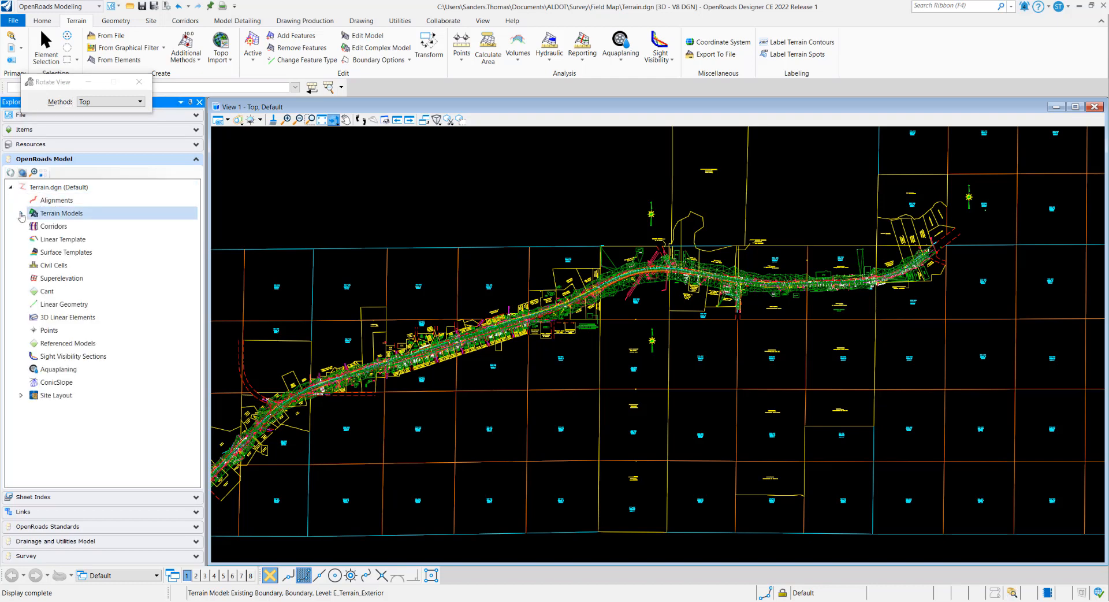
pyautogui.click(21, 213)
pyautogui.click(31, 227)
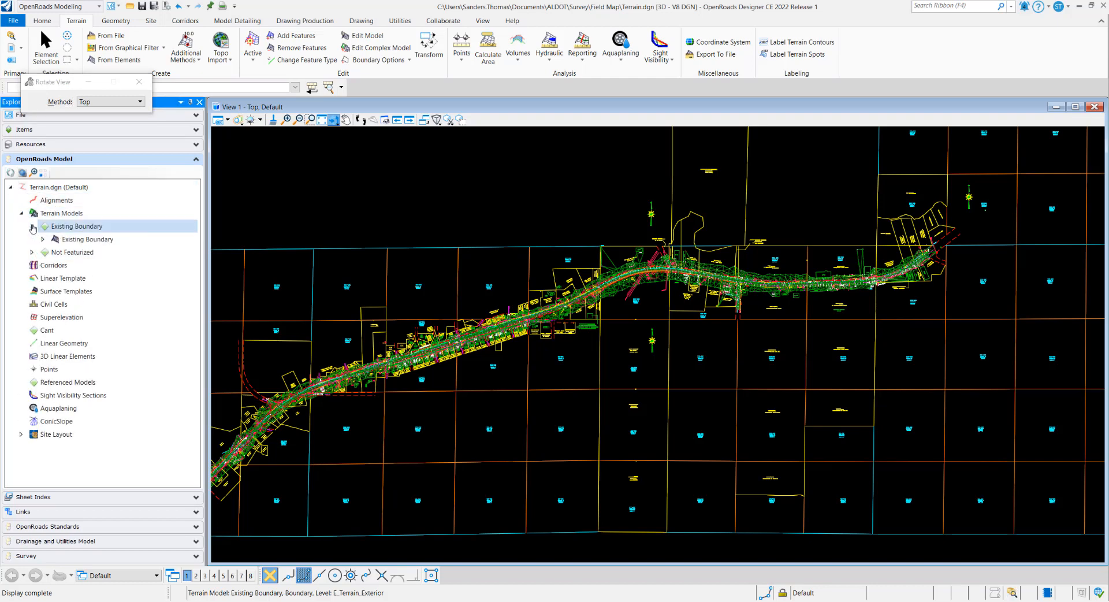
pyautogui.click(43, 240)
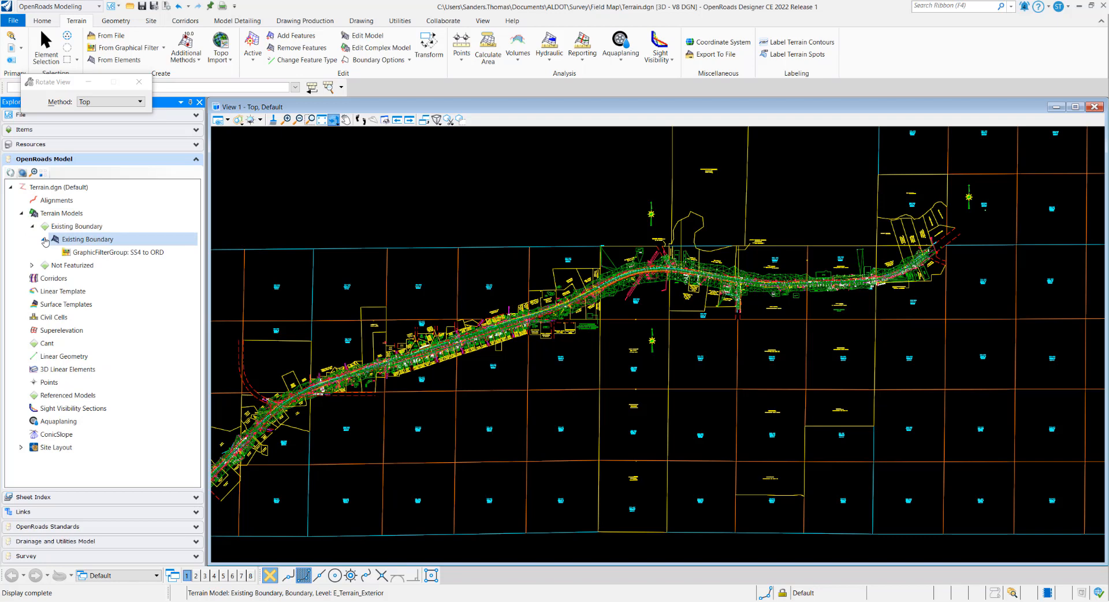
pyautogui.rightClick(92, 253)
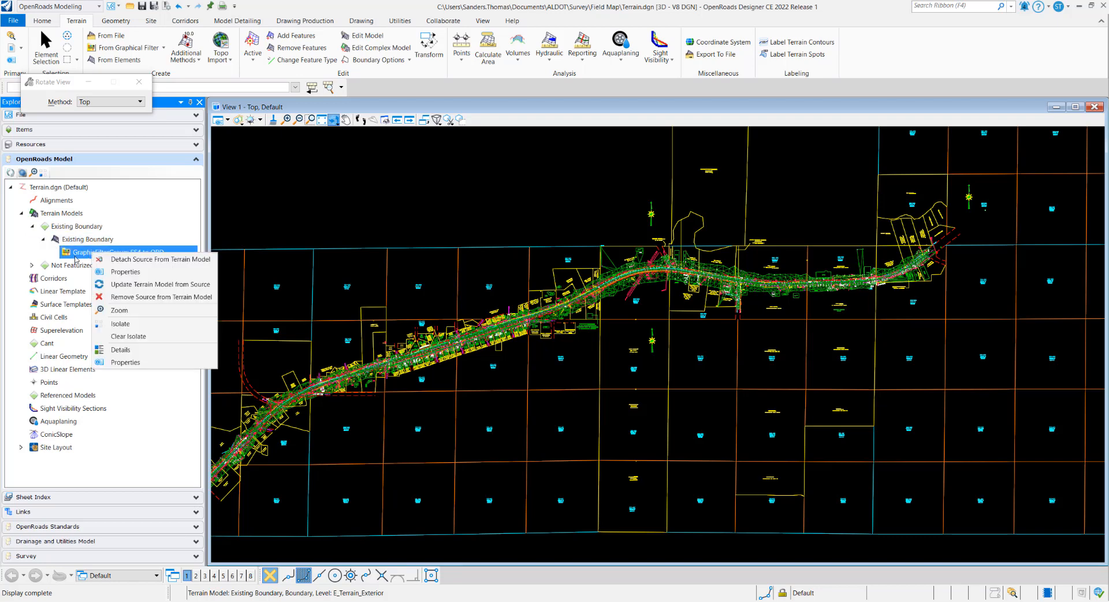
pyautogui.click(126, 259)
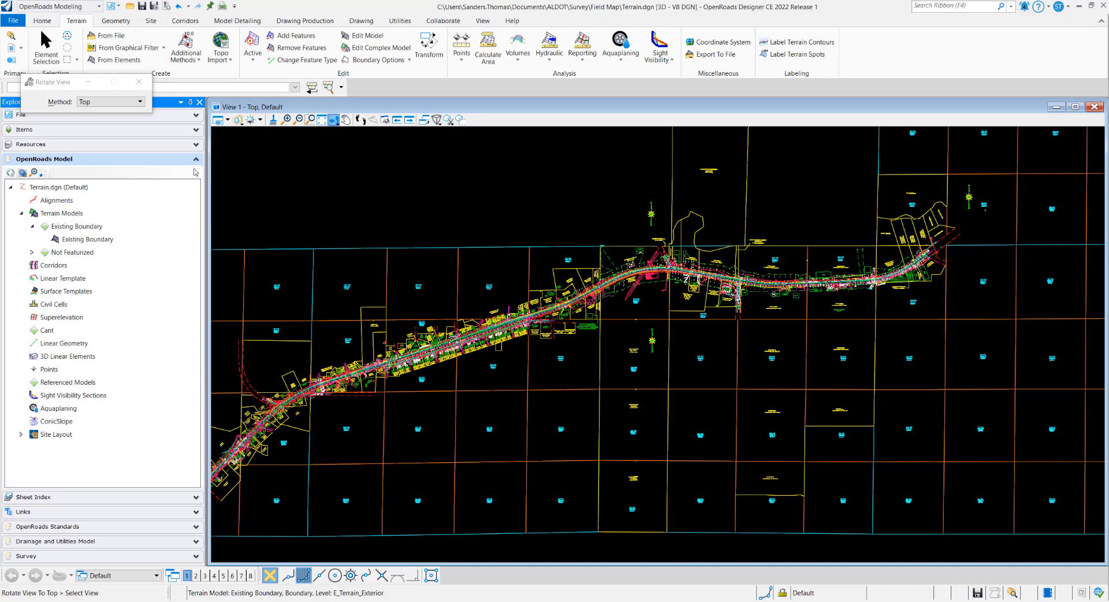
# Deactivate the rule on the Existing Boundary terrain element
pyautogui.click(46, 47)
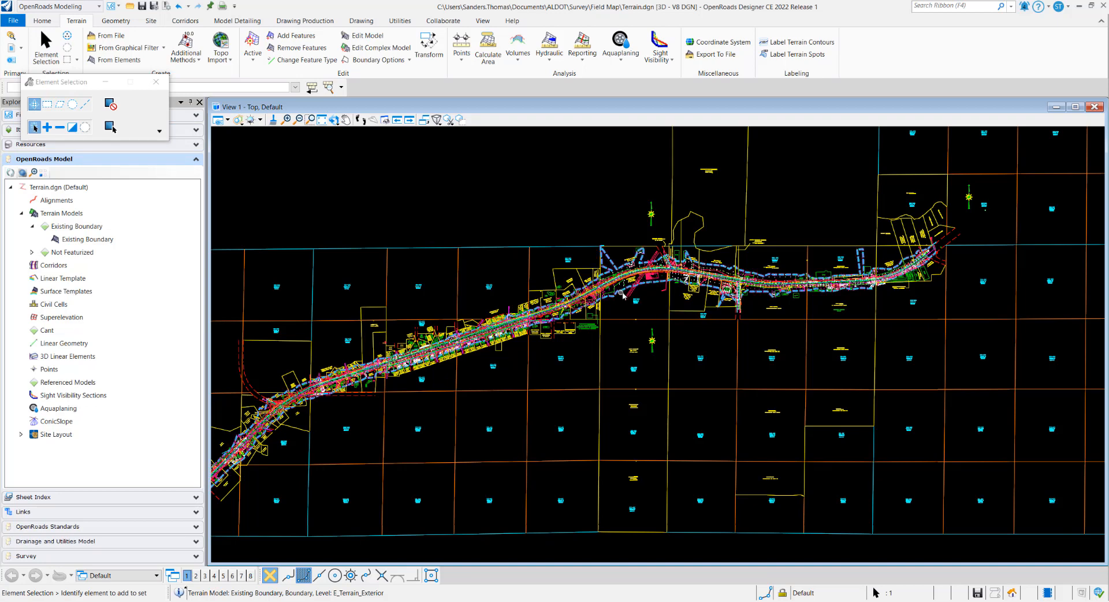
pyautogui.click(620, 295)
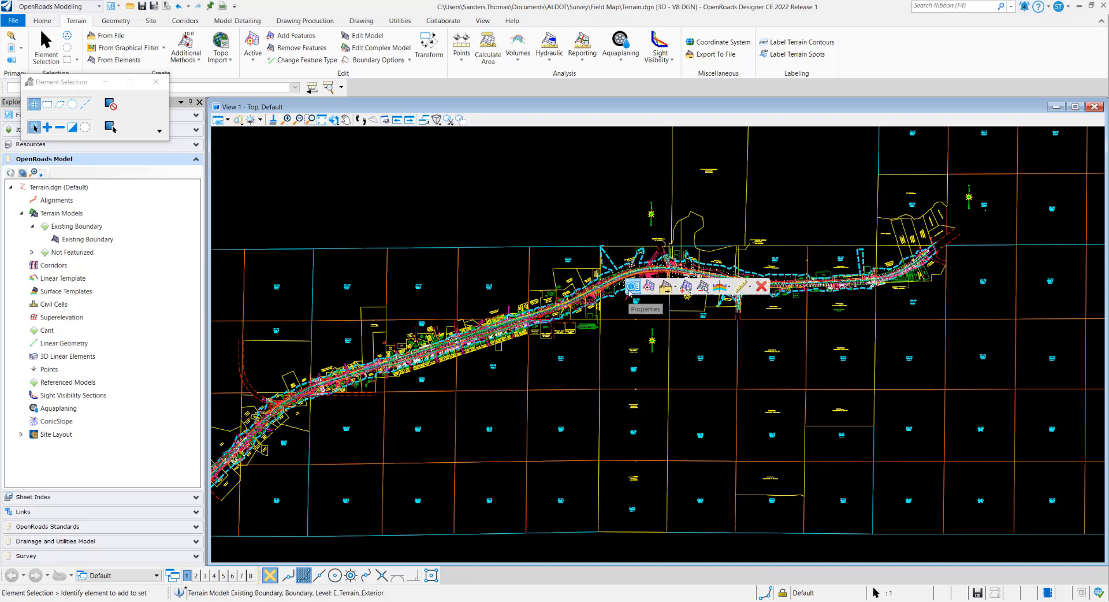
pyautogui.click(748, 289)
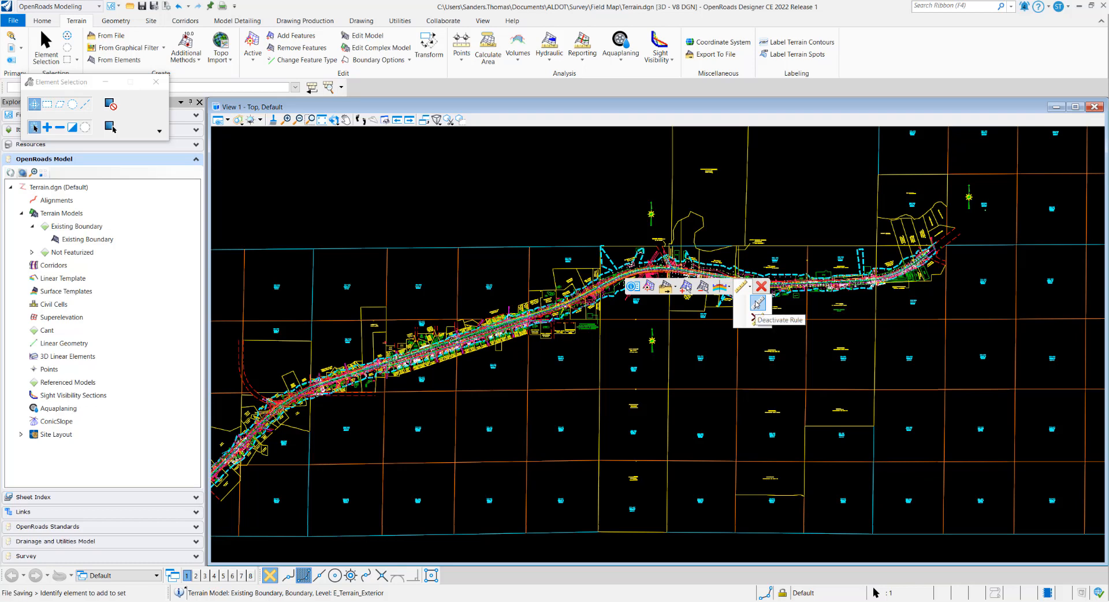
pyautogui.click(756, 303)
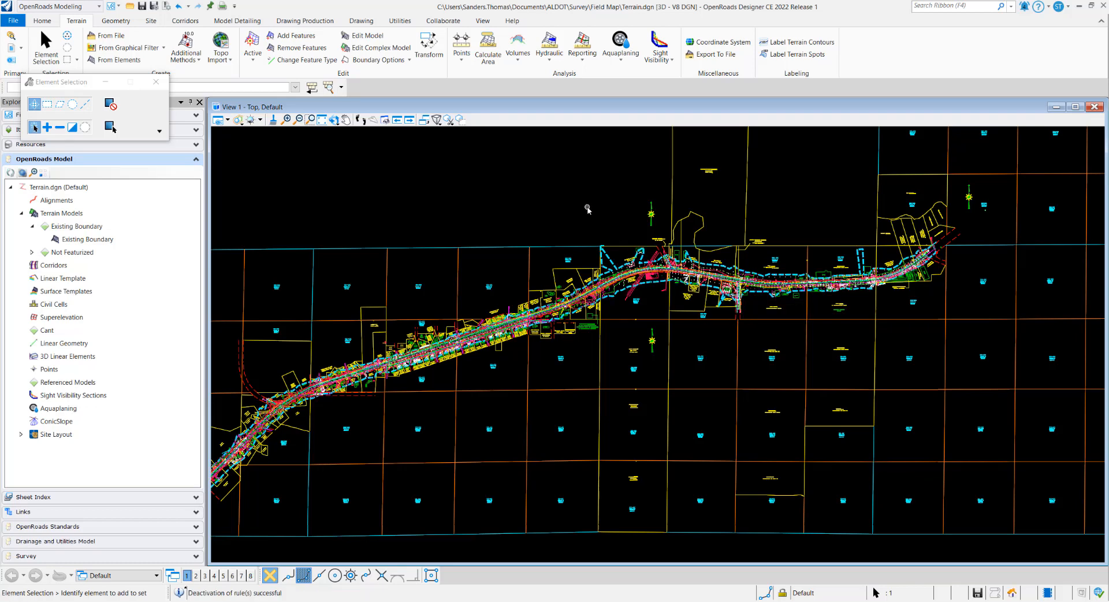
# Select all elements in the file, exclude the Existing Boundary terrain from the selection, and delete the rest
pyautogui.scroll(-4, 605, 209)
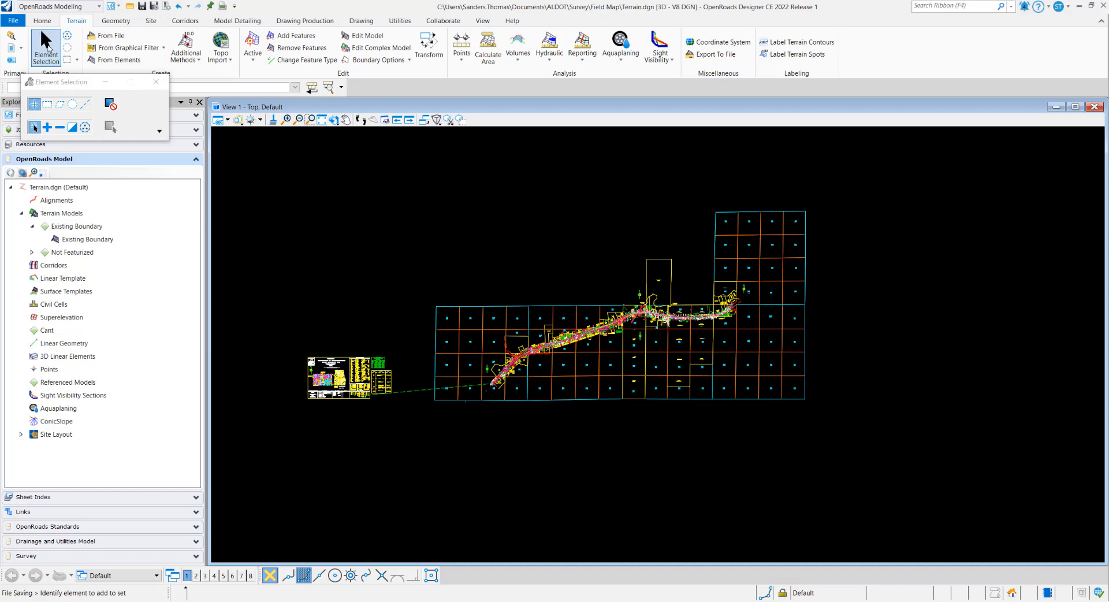
pyautogui.click(49, 49)
pyautogui.click(85, 127)
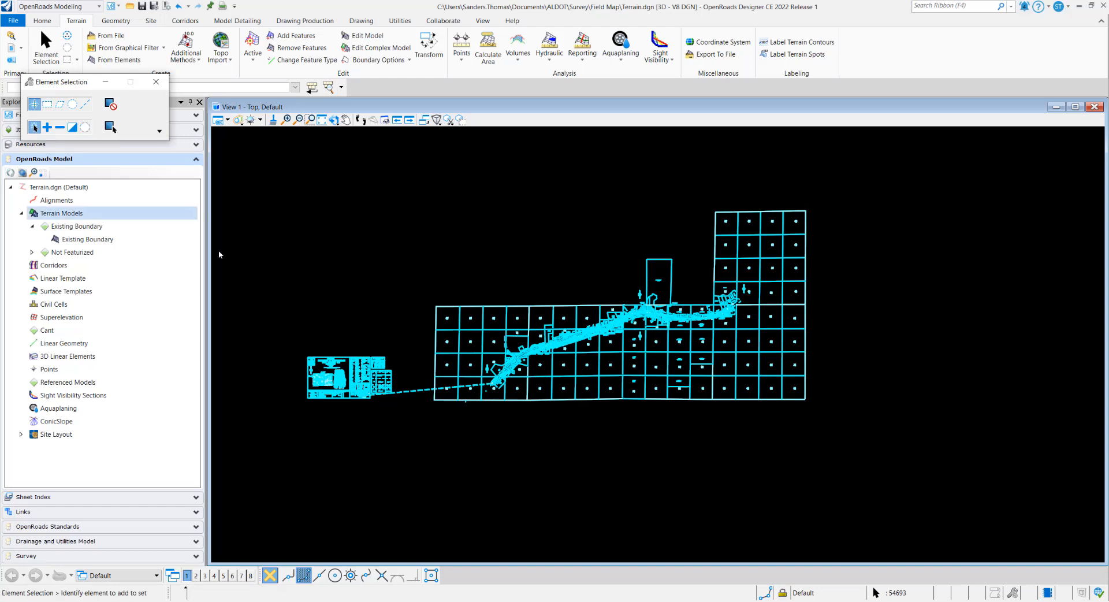
pyautogui.scroll(1, 389, 312)
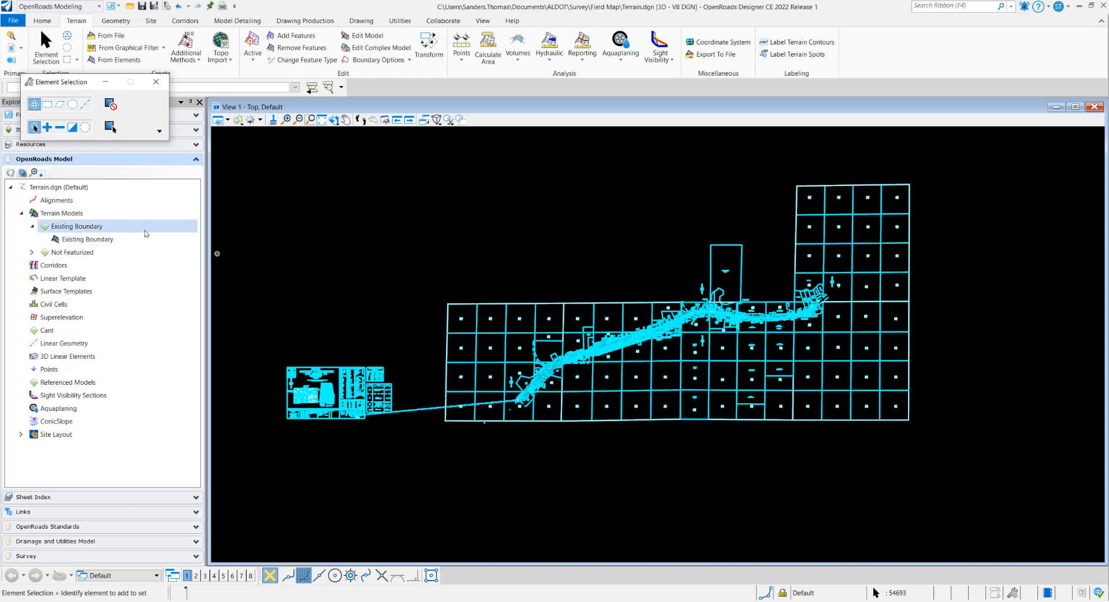
pyautogui.click(58, 128)
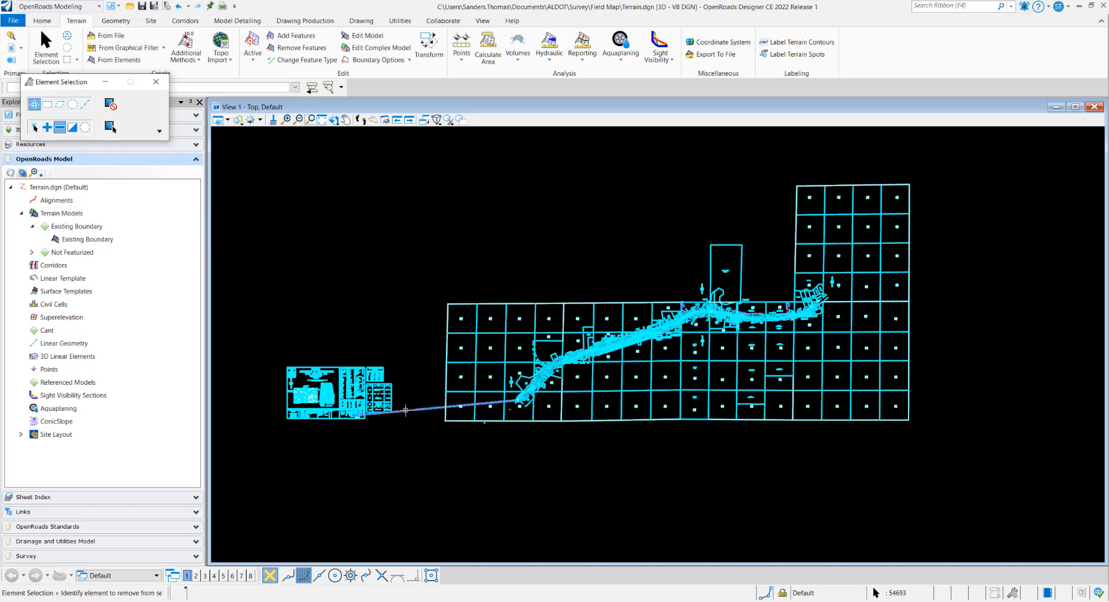
pyautogui.moveTo(405, 410)
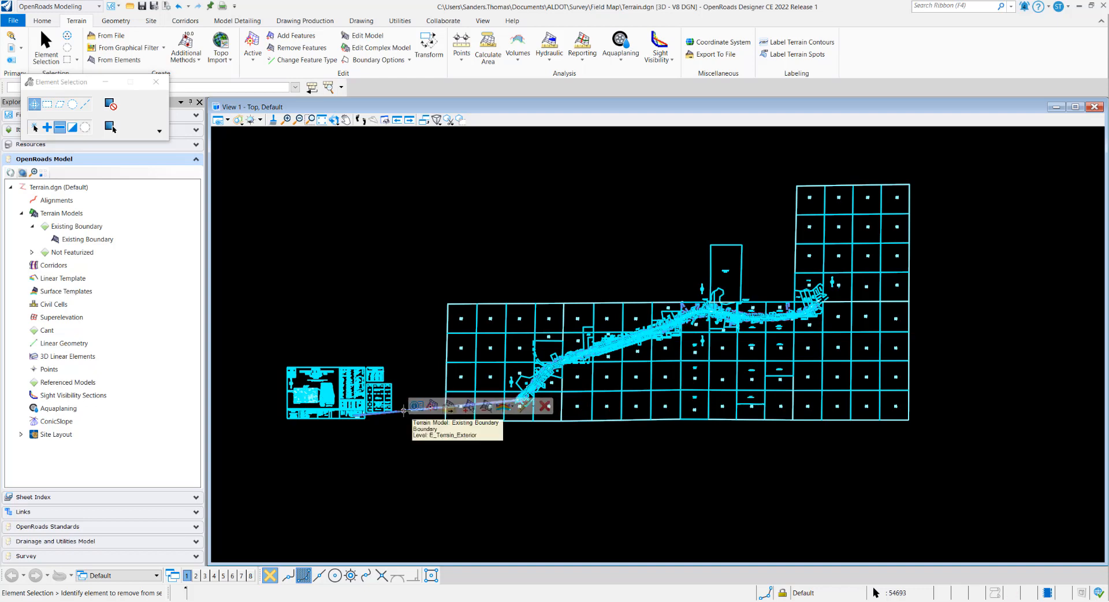
pyautogui.scroll(1, 404, 411)
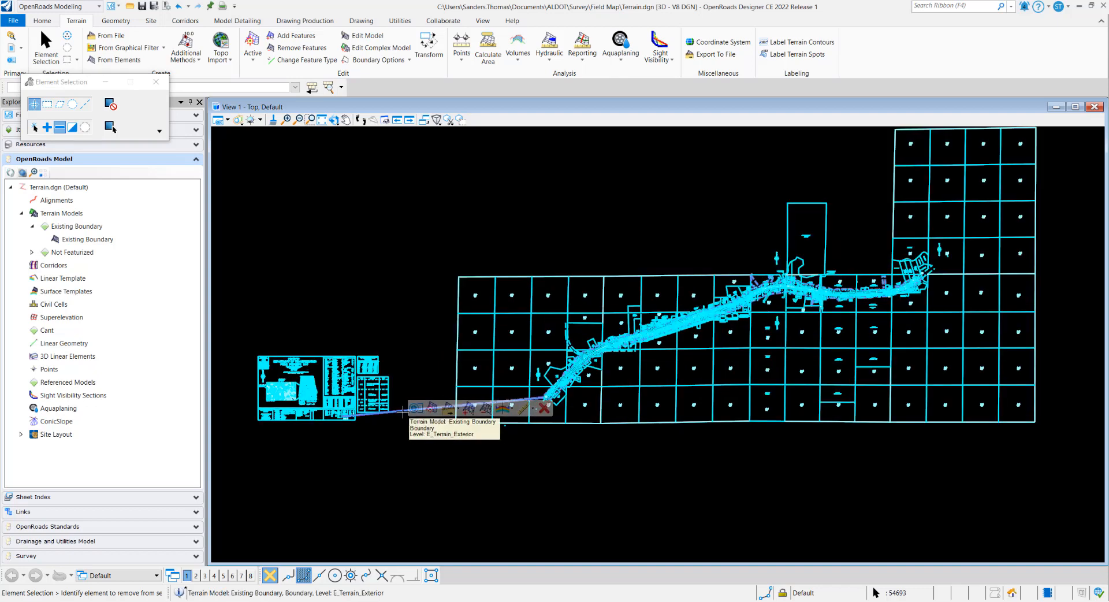
pyautogui.click(401, 440)
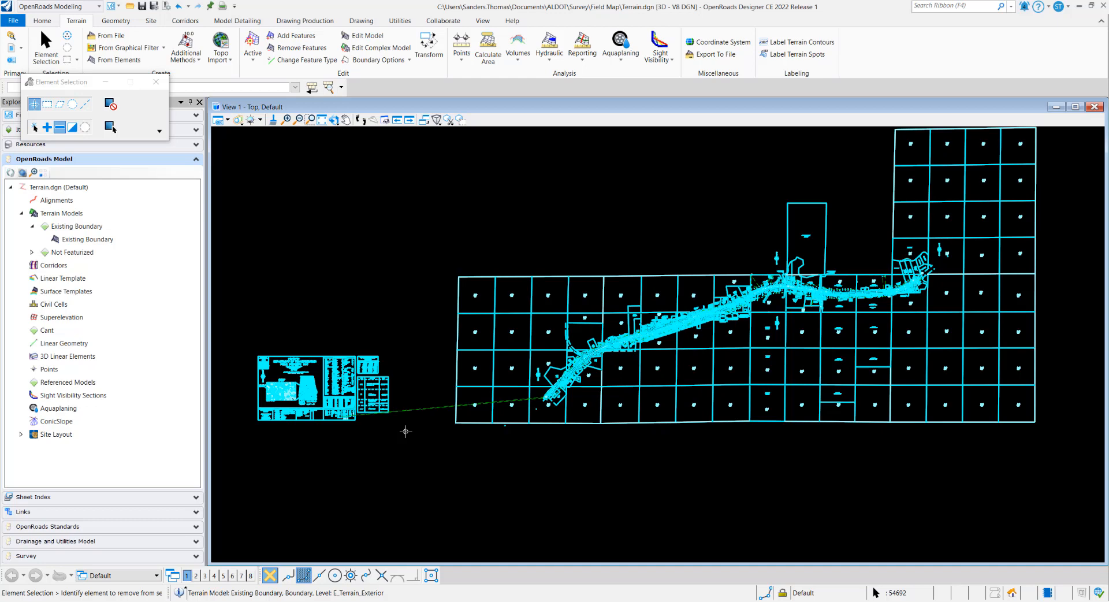
pyautogui.press('Delete')
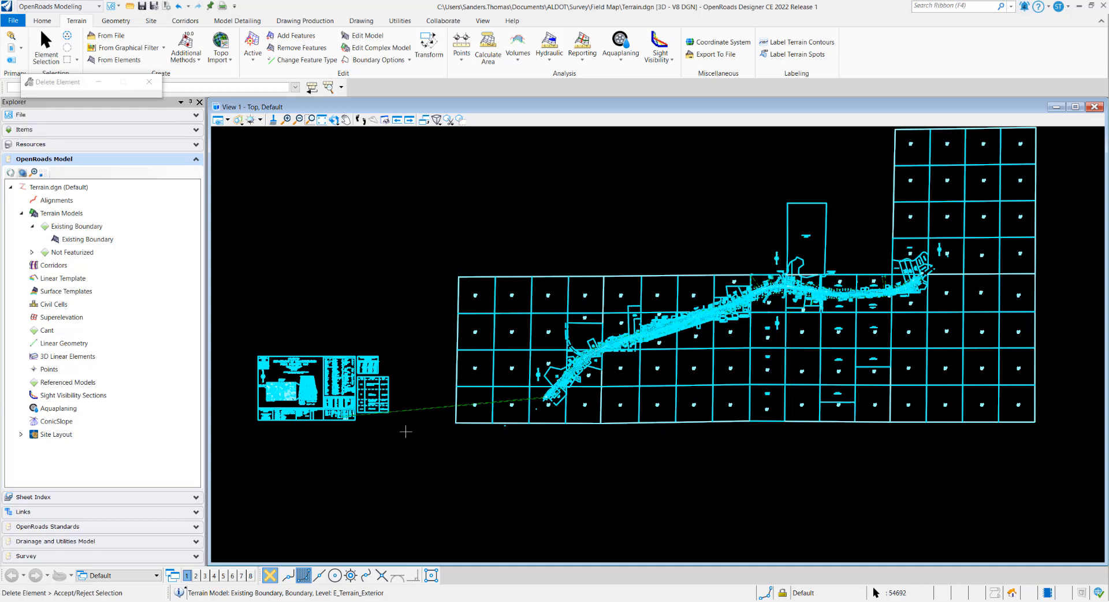
pyautogui.click(406, 431)
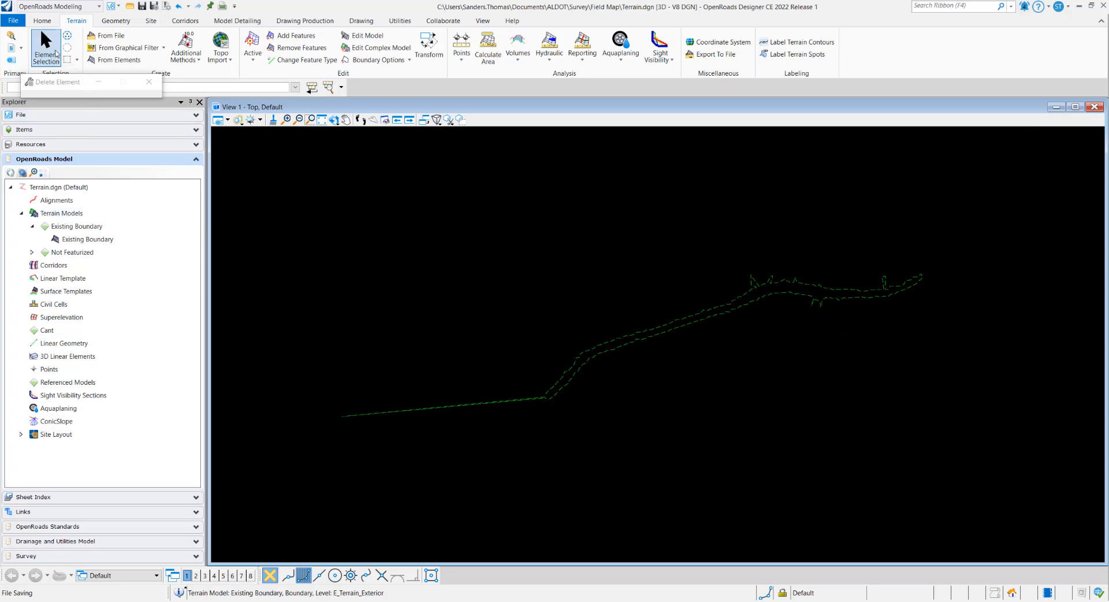
# Turn on the Triangles display for the Existing Boundary terrain model
pyautogui.click(56, 54)
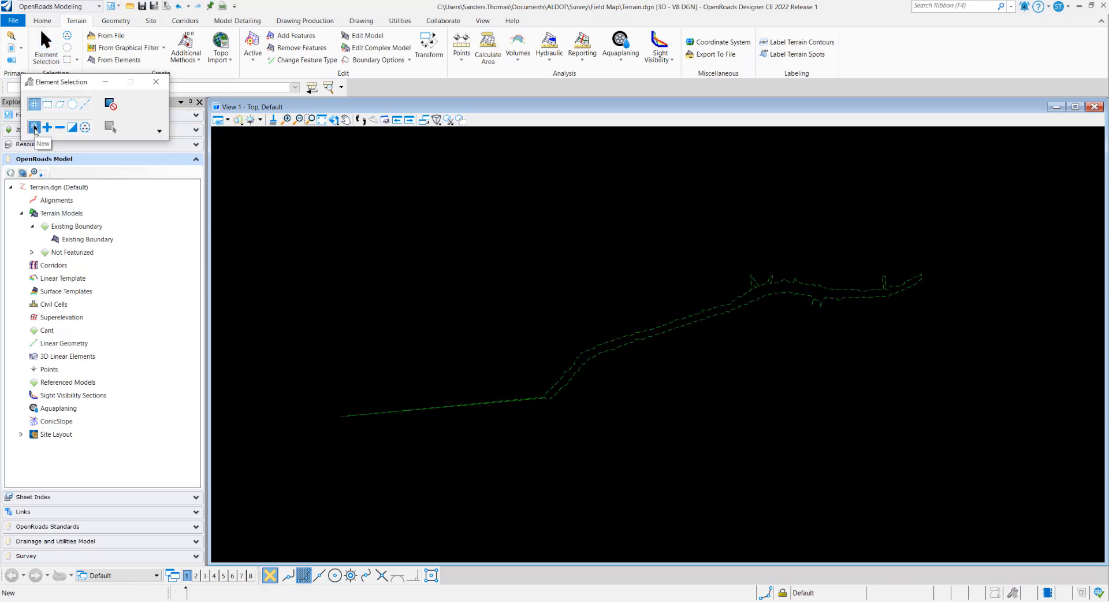
pyautogui.click(35, 127)
pyautogui.click(624, 347)
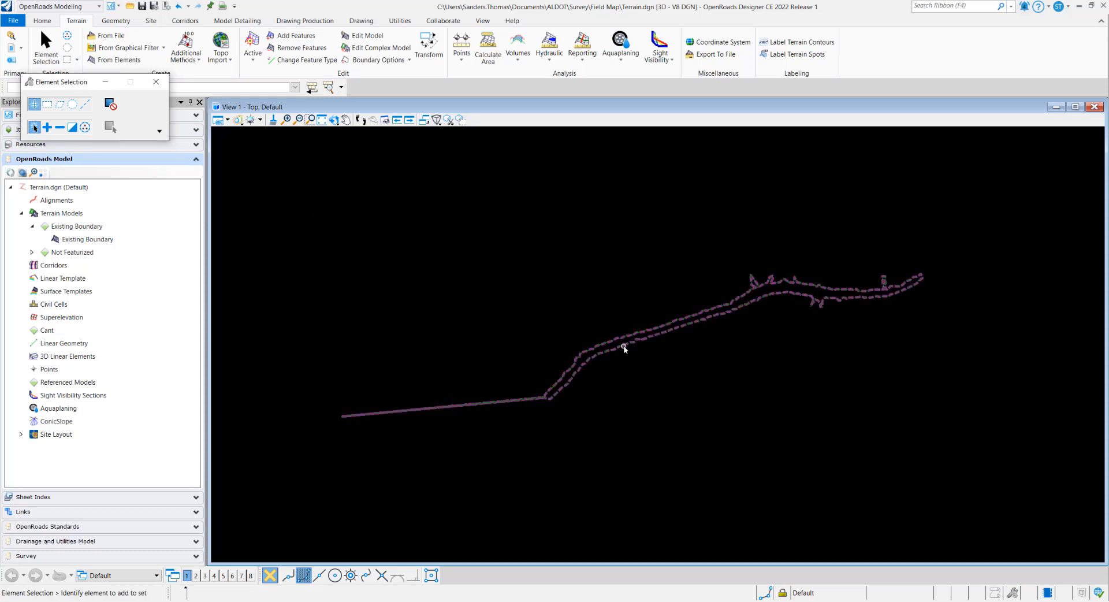
pyautogui.click(623, 348)
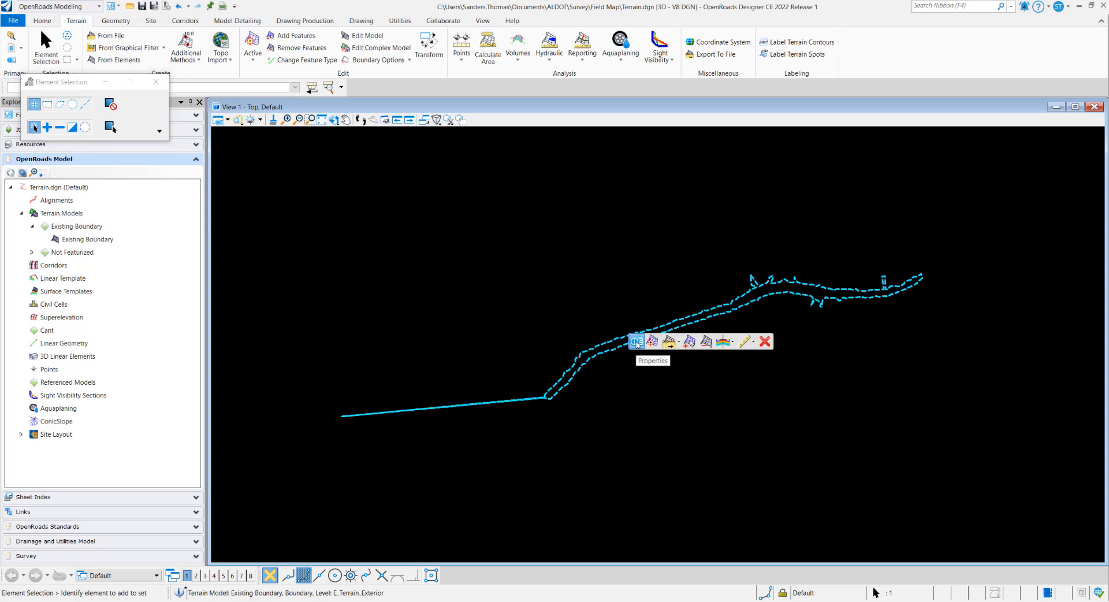
pyautogui.click(635, 341)
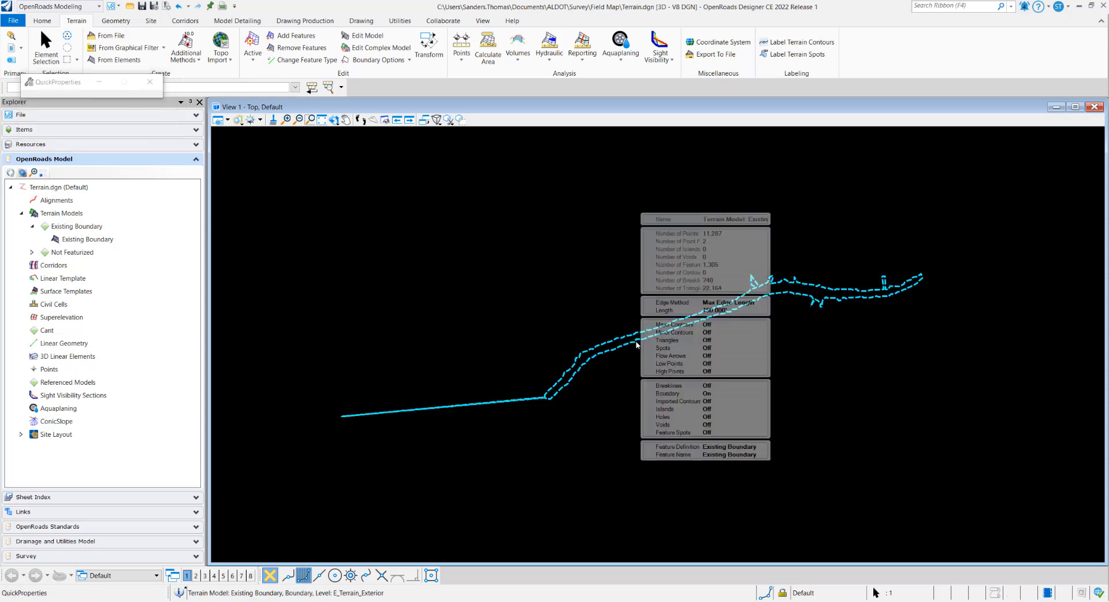
pyautogui.click(725, 341)
pyautogui.doubleClick(722, 340)
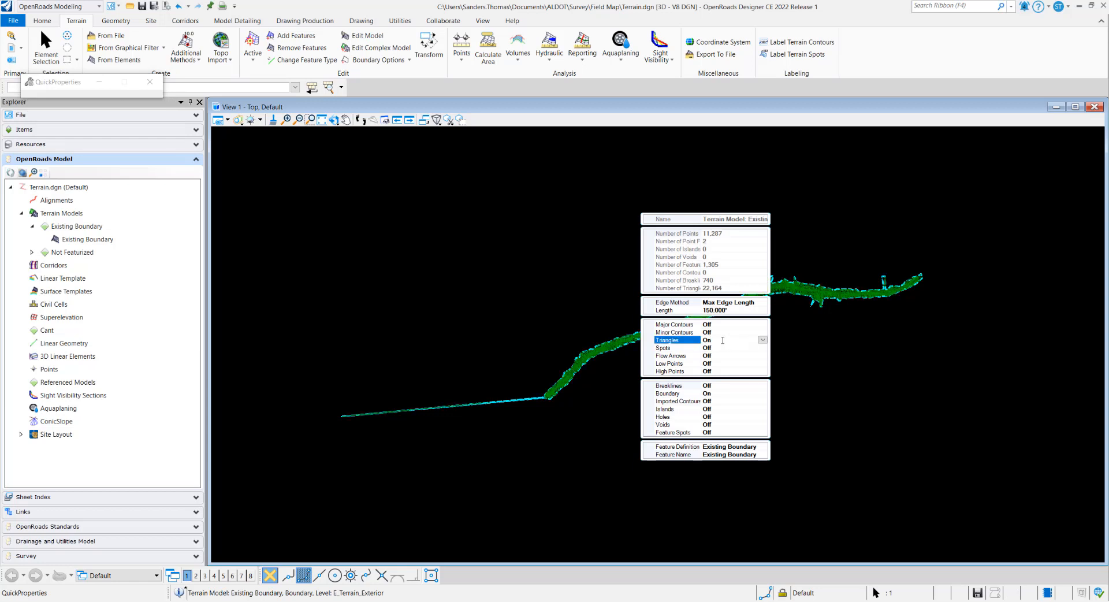
pyautogui.click(816, 348)
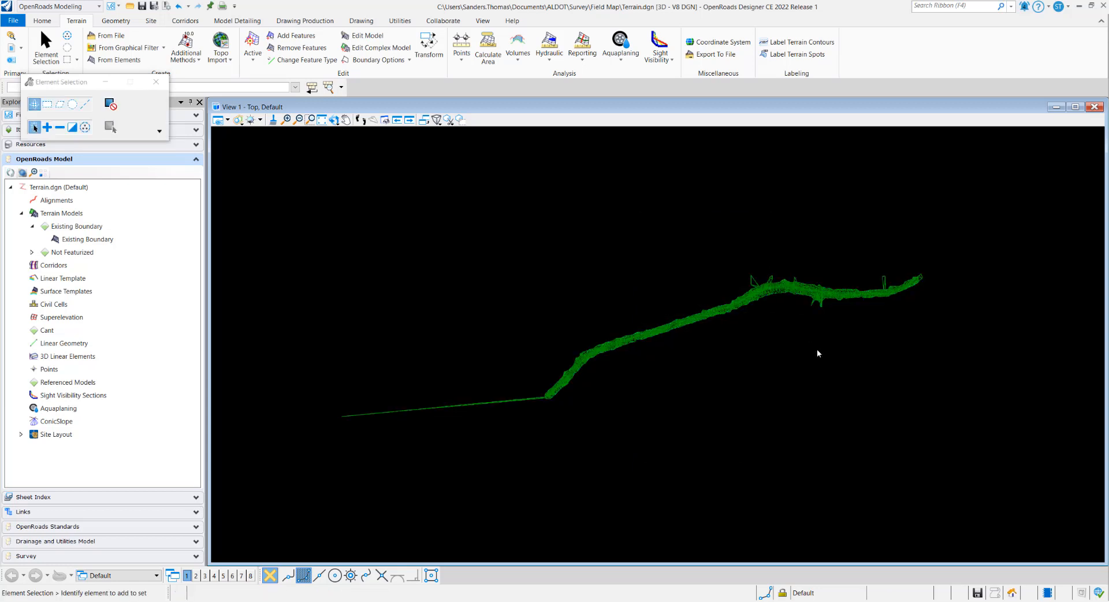
# Rotate the view dynamically and examine the triangulated terrain in 3D, including the spikes along the corridor's boundary
pyautogui.click(334, 120)
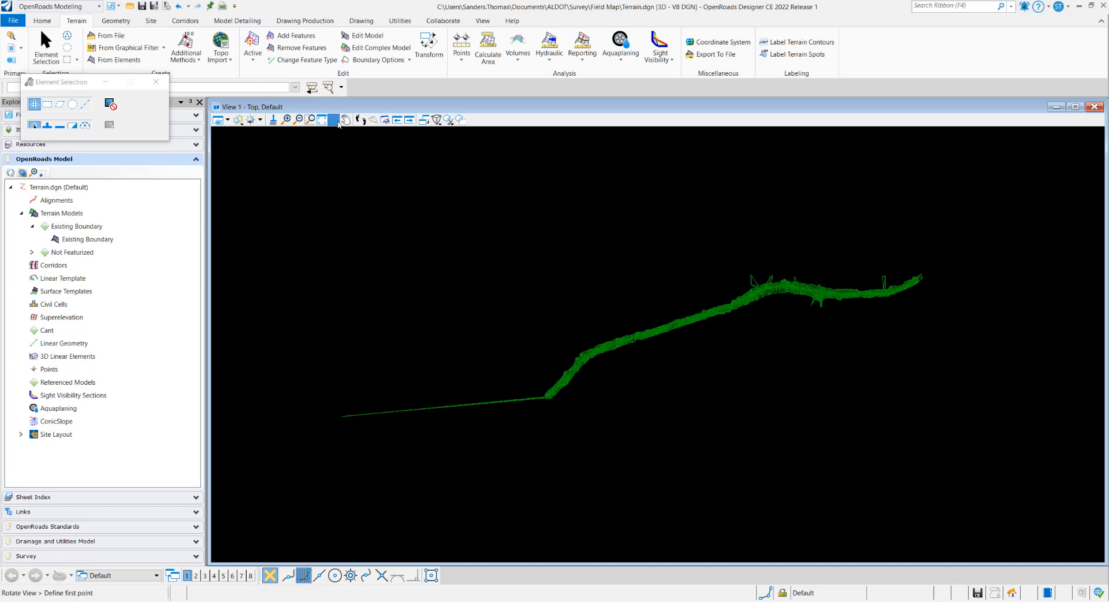
pyautogui.click(672, 332)
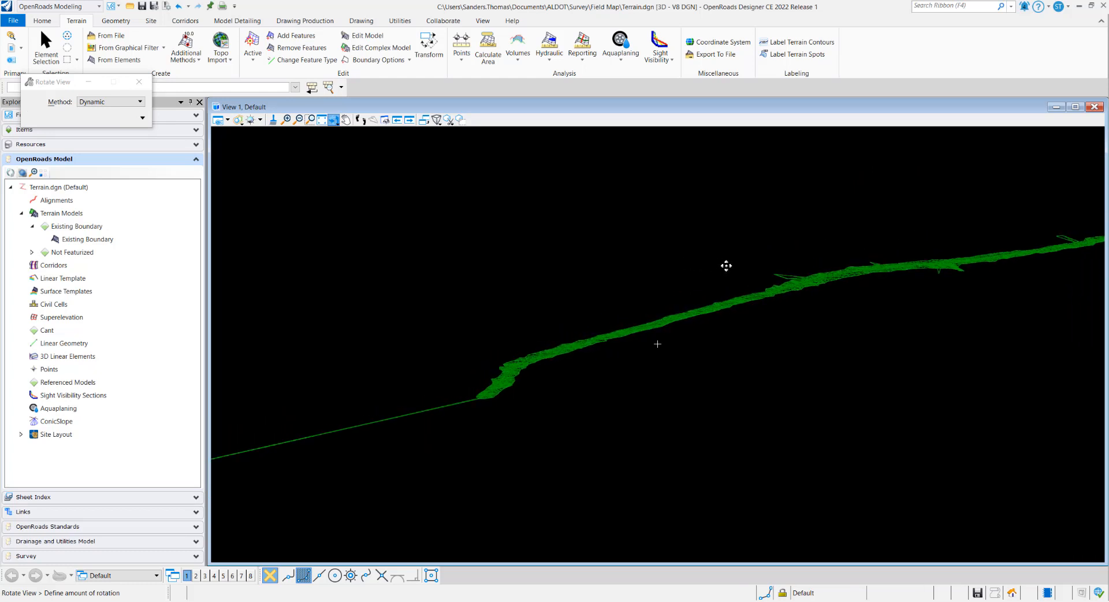
pyautogui.click(722, 274)
pyautogui.click(835, 312)
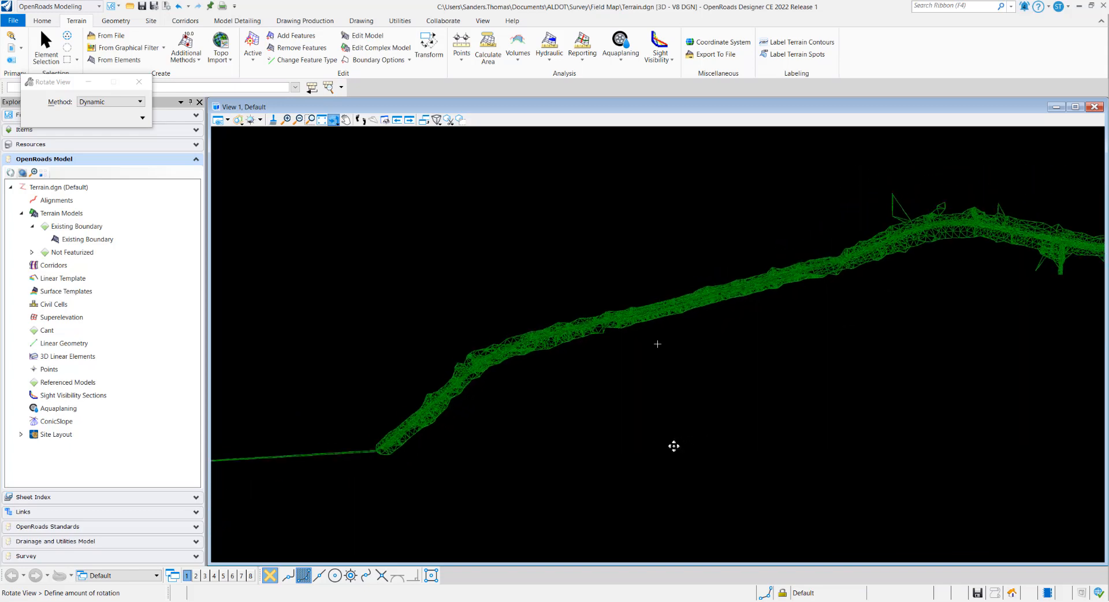
pyautogui.click(706, 447)
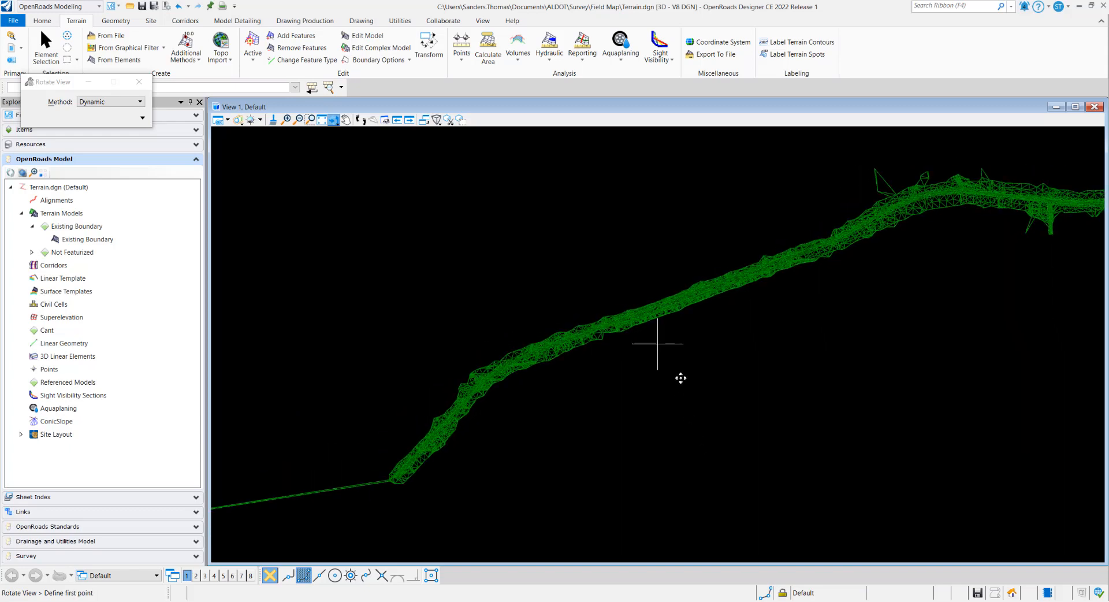
pyautogui.press('Escape')
pyautogui.scroll(5, 1046, 200)
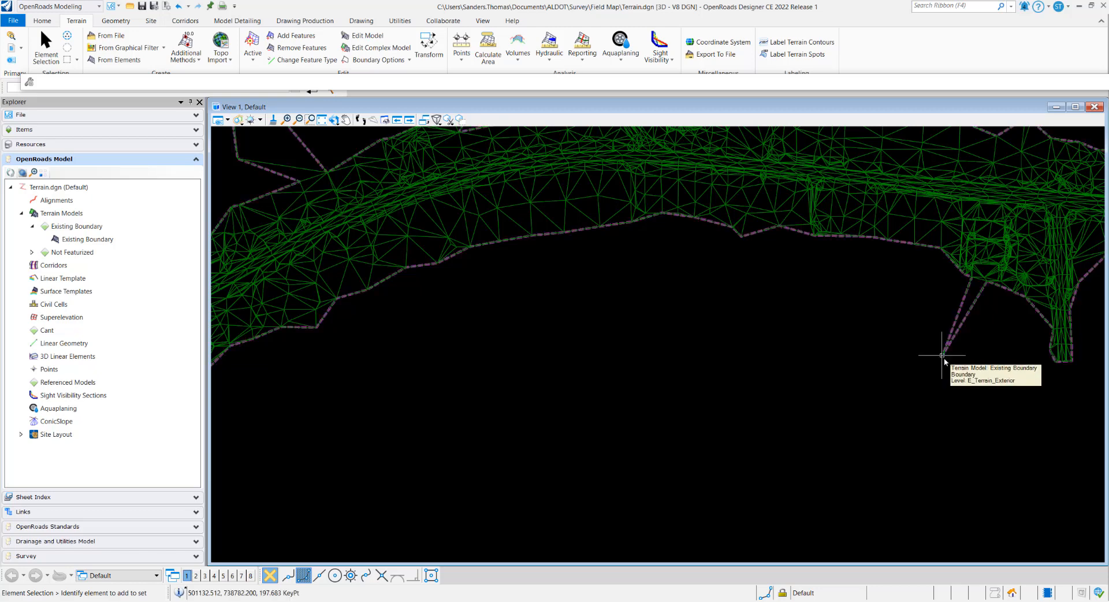
pyautogui.scroll(-2, 930, 315)
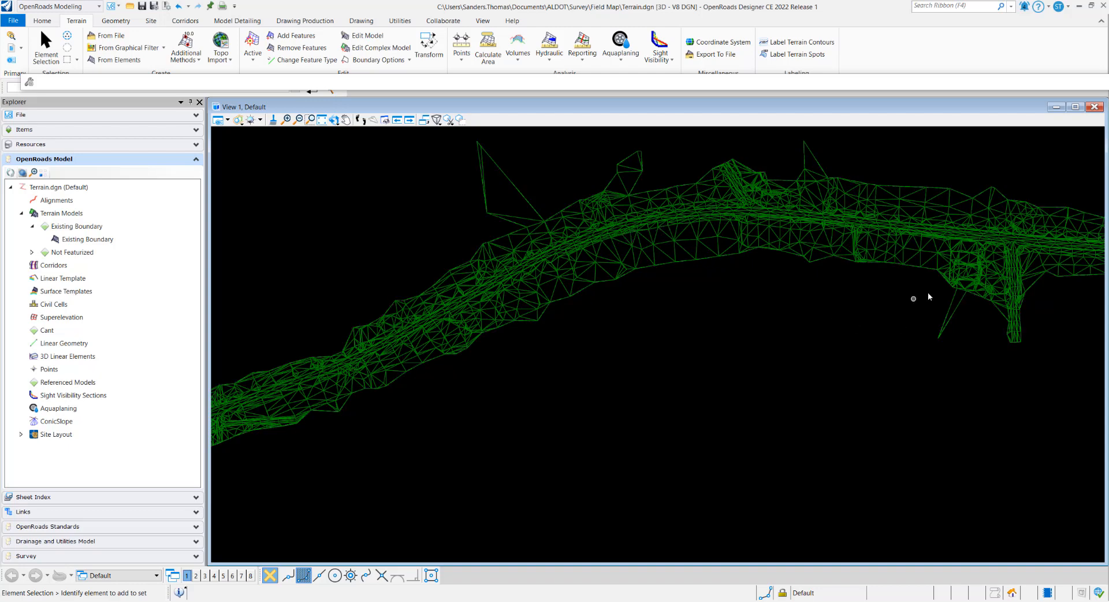
pyautogui.scroll(3, 942, 287)
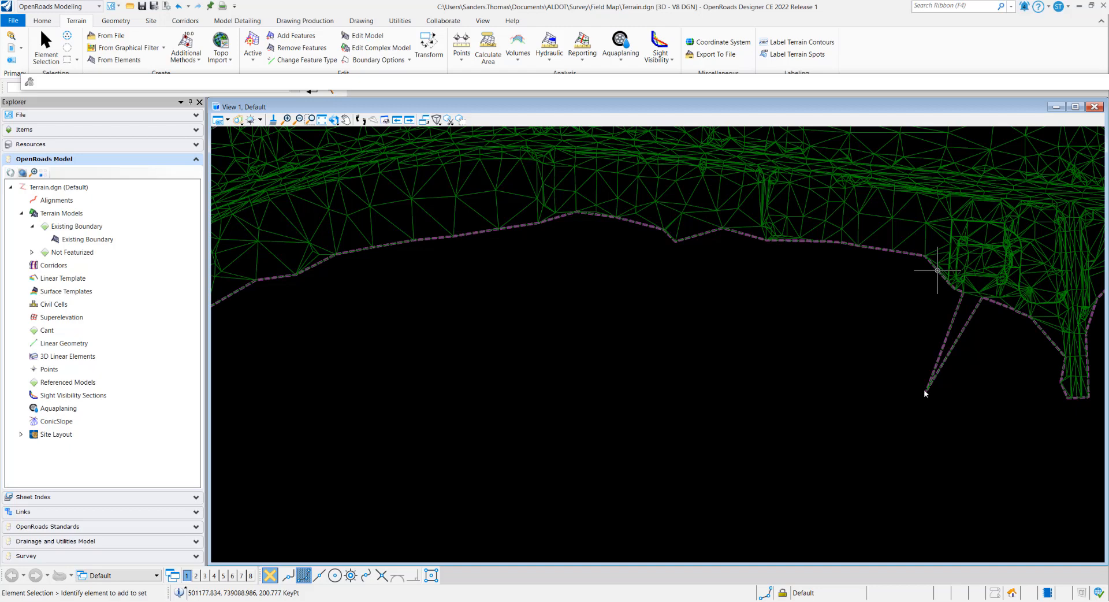
pyautogui.scroll(-5, 794, 341)
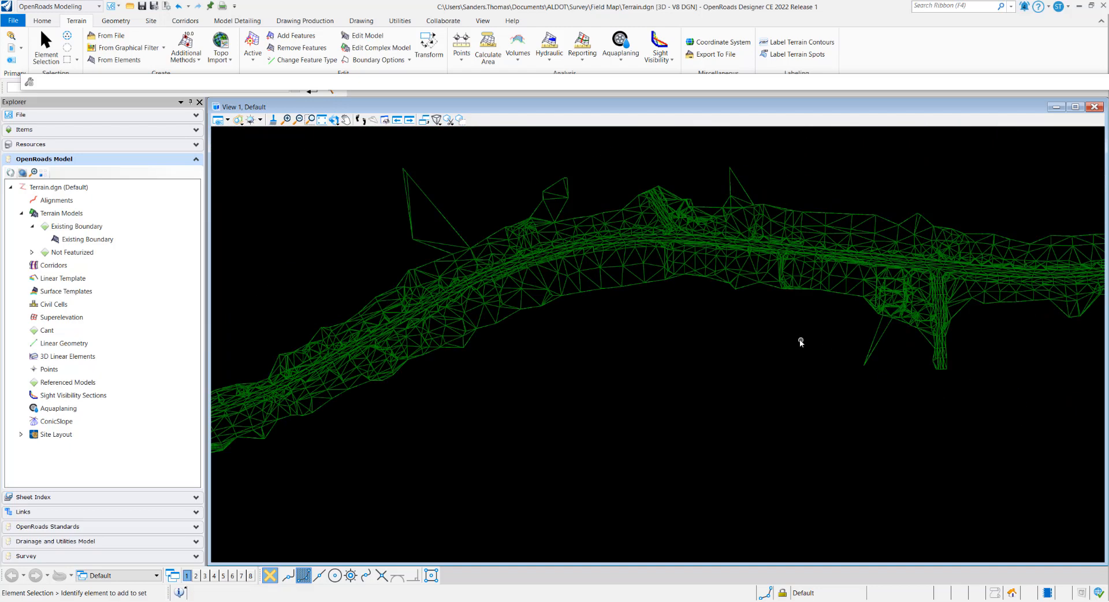
pyautogui.scroll(-1, 793, 342)
pyautogui.scroll(-2, 817, 315)
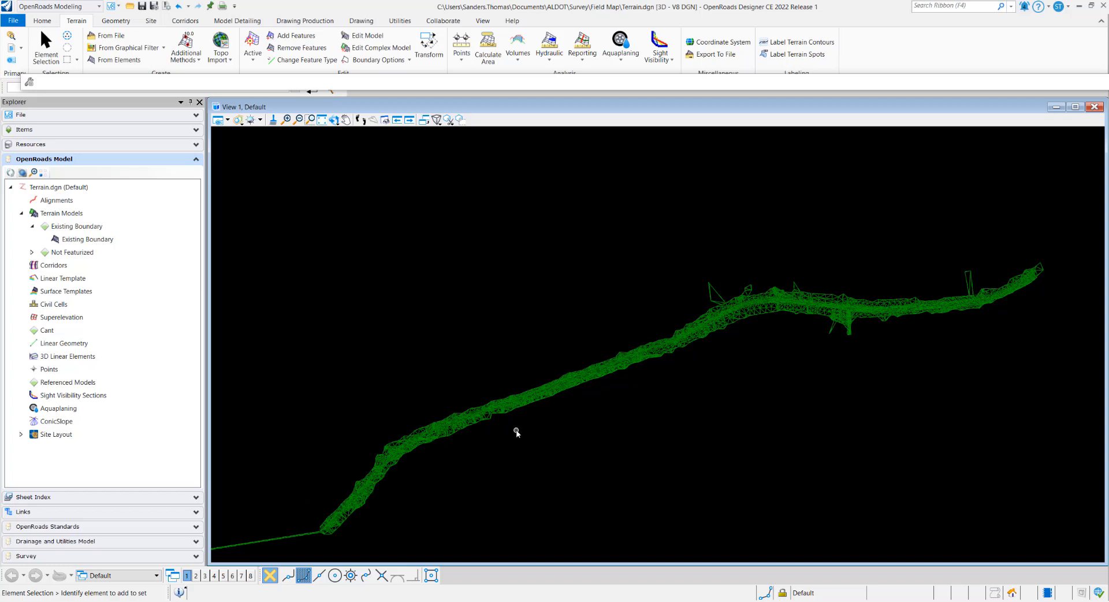
# Compress the design file with all the listed options for deleting empty and unused items enabled
pyautogui.click(166, 7)
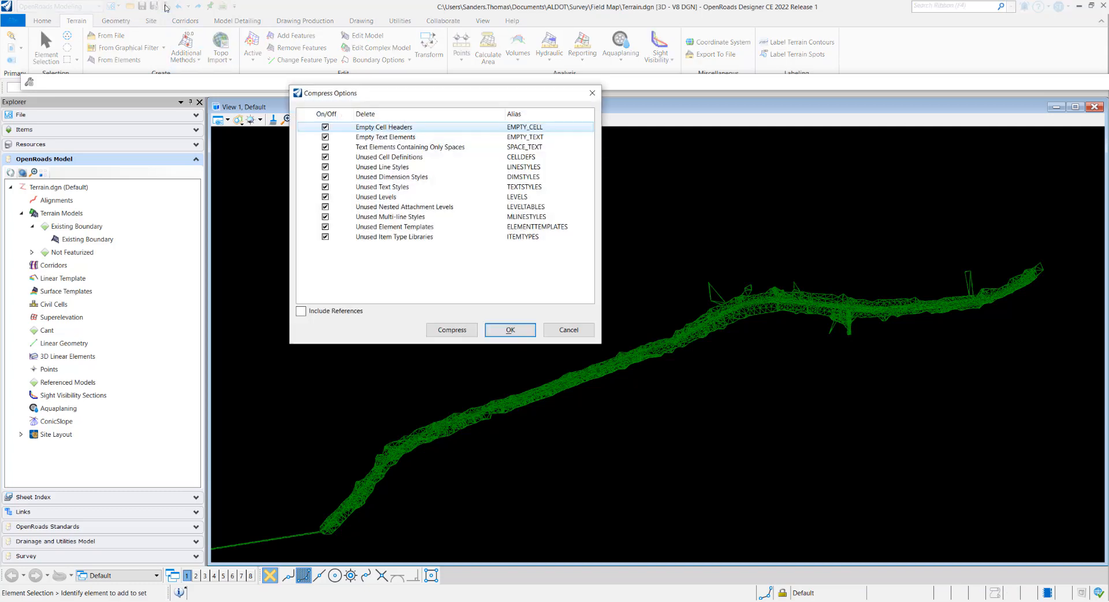
pyautogui.click(451, 330)
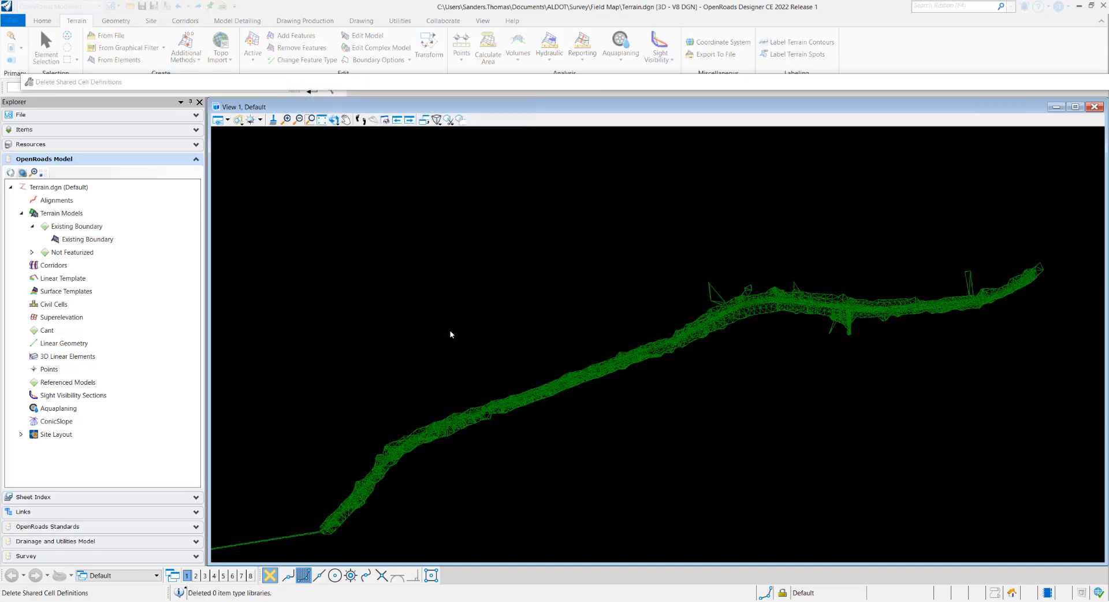